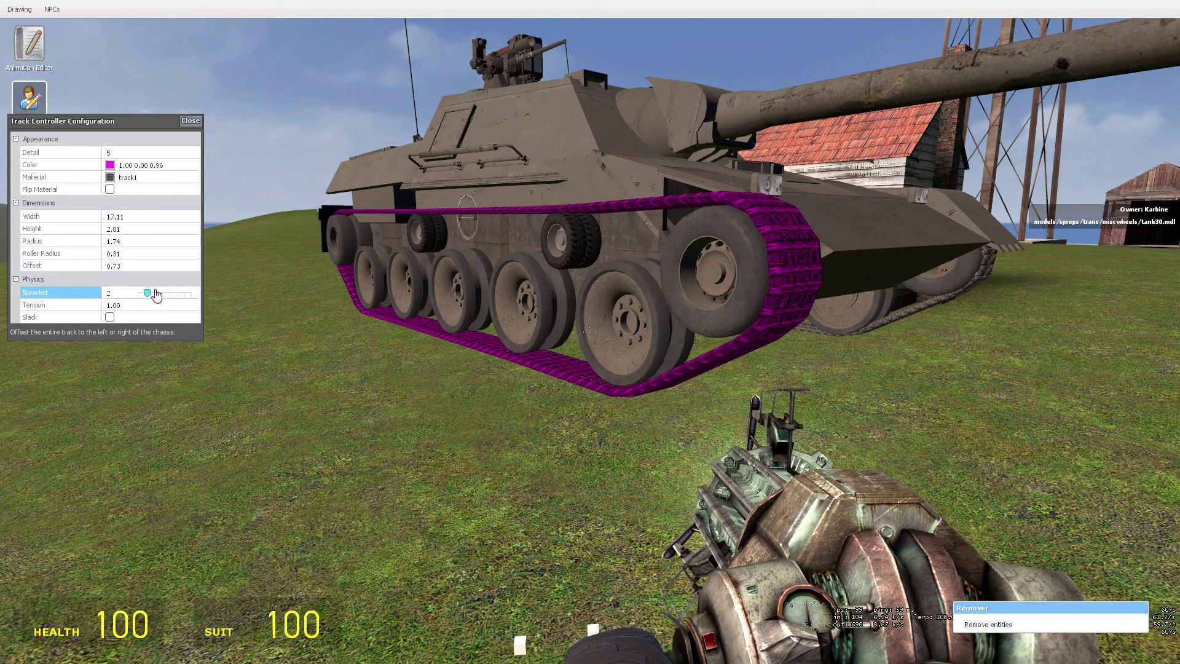
Close the track settings and inspect the purple tracks from the side, moving in to the road wheels
{"action": "key", "text": "c"}
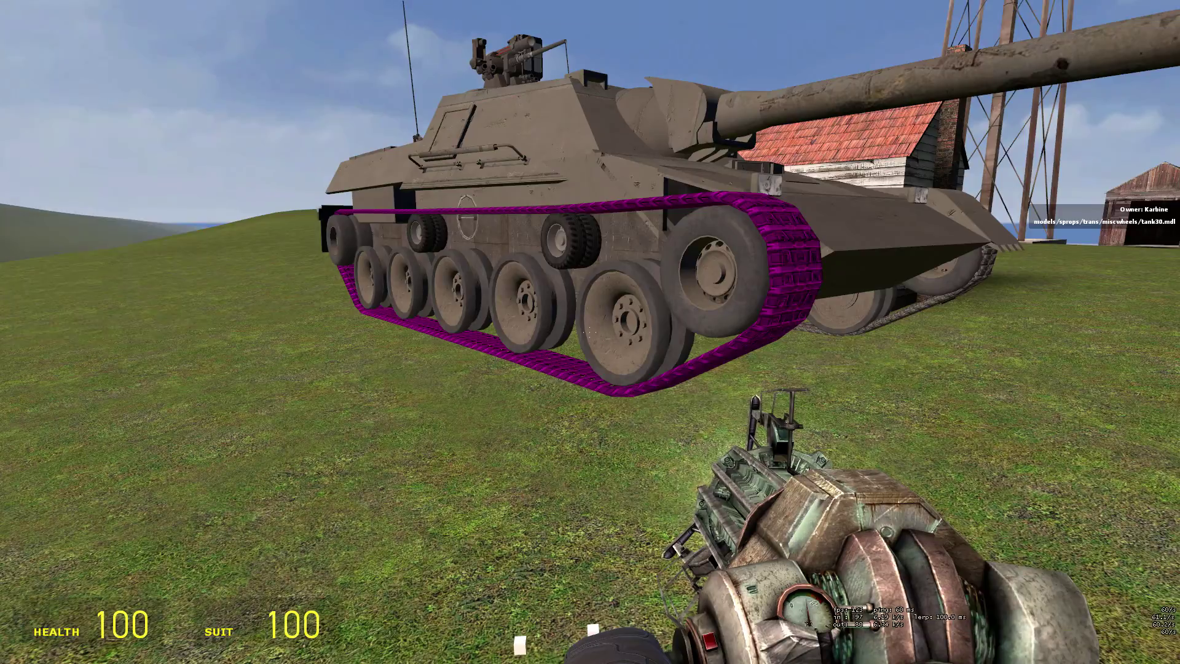
{"action": "key", "text": "s"}
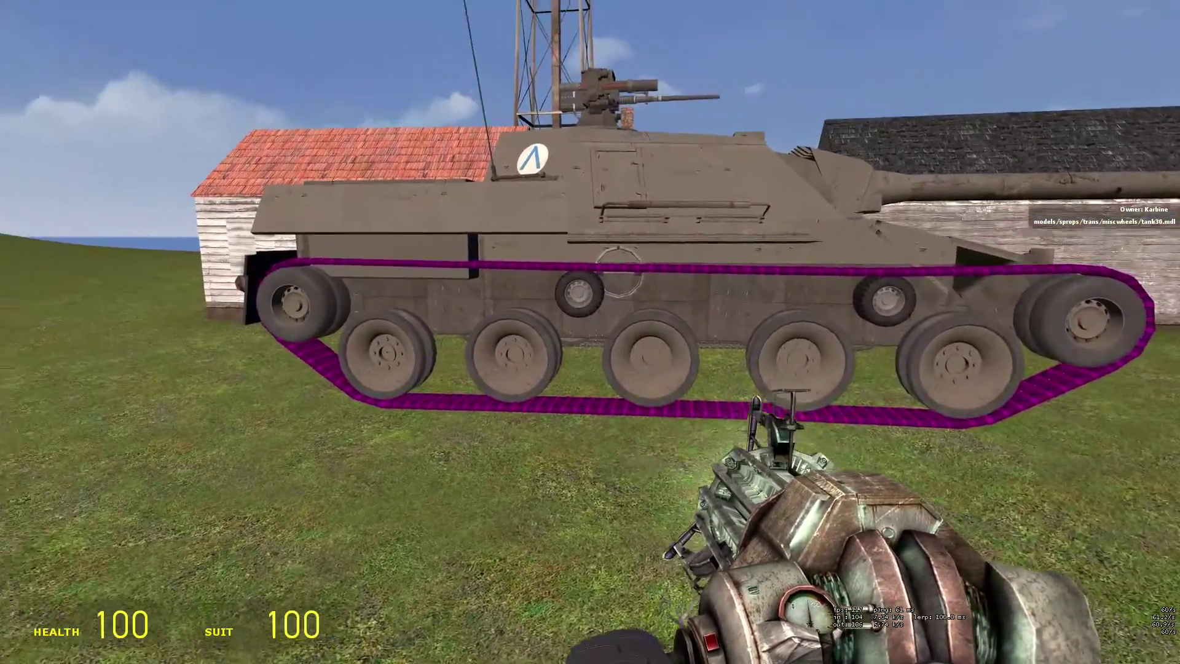
{"action": "key", "text": "w"}
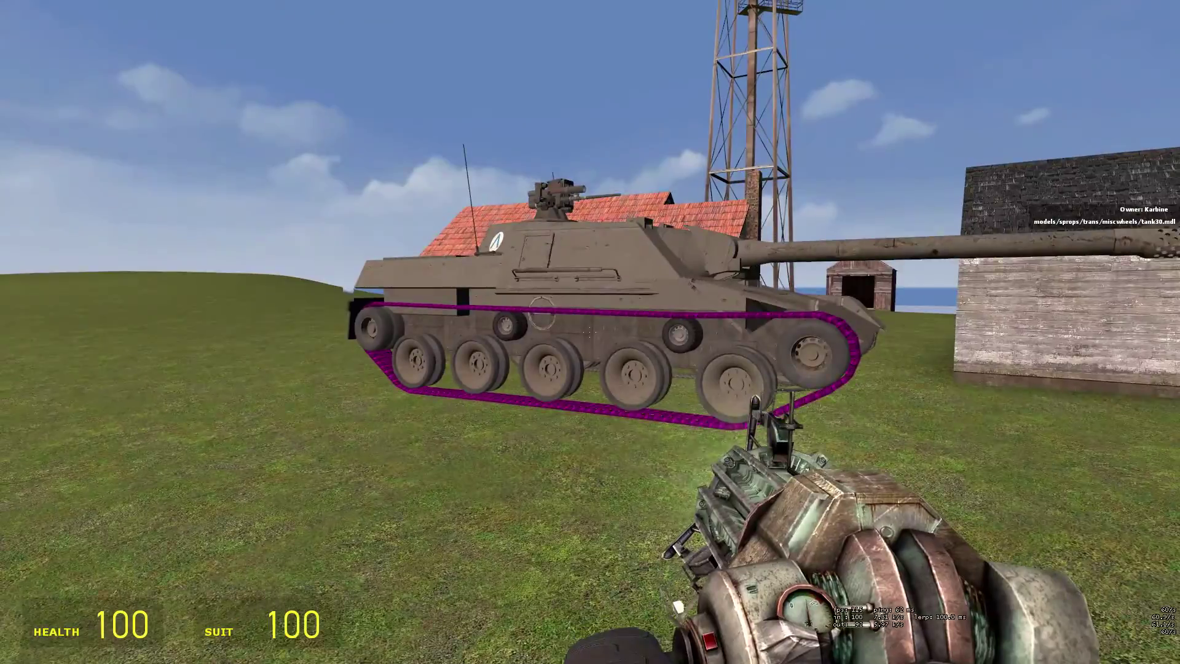
{"action": "key", "text": "w"}
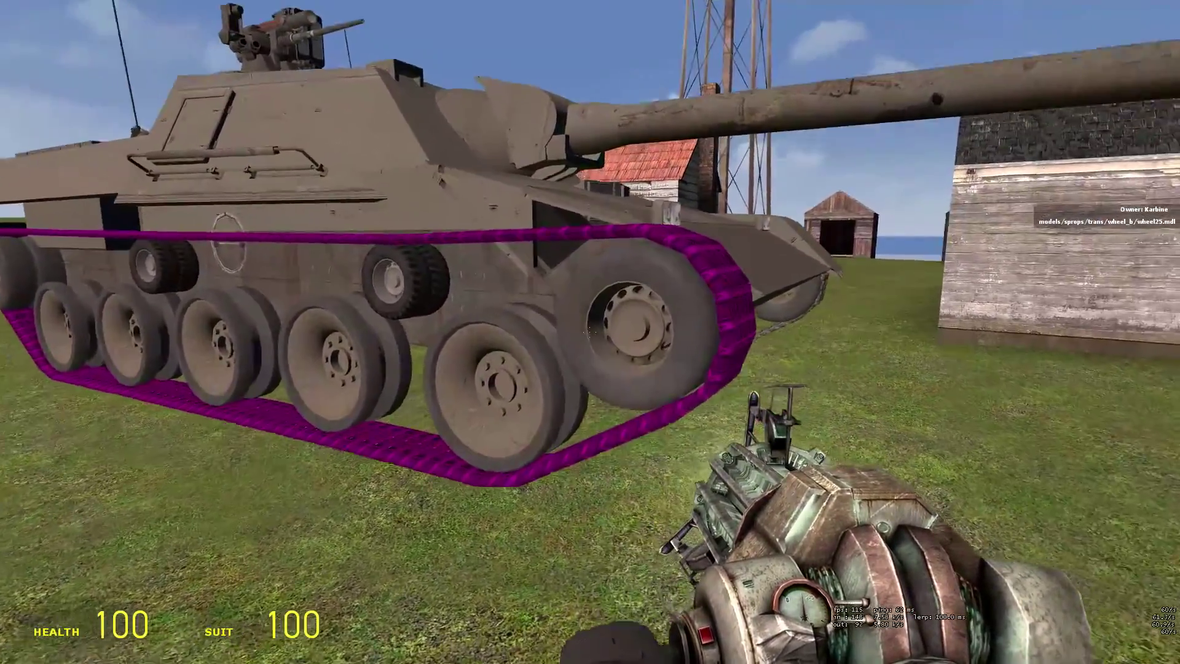
{"action": "key", "text": "s"}
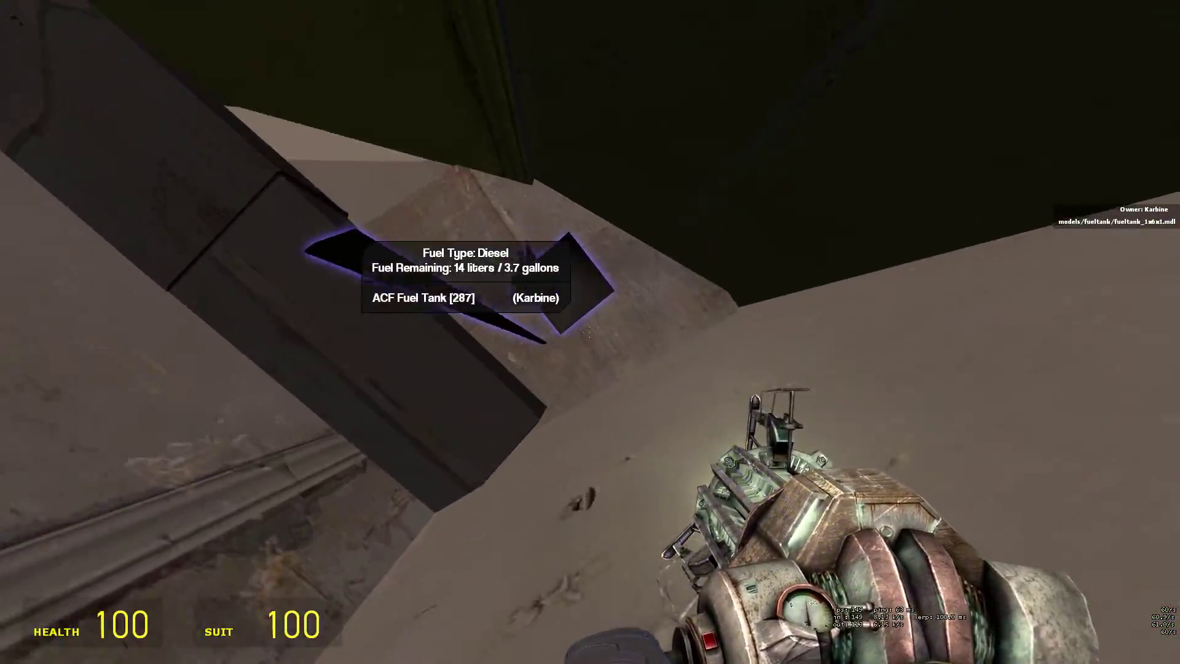
{"action": "key", "text": "w"}
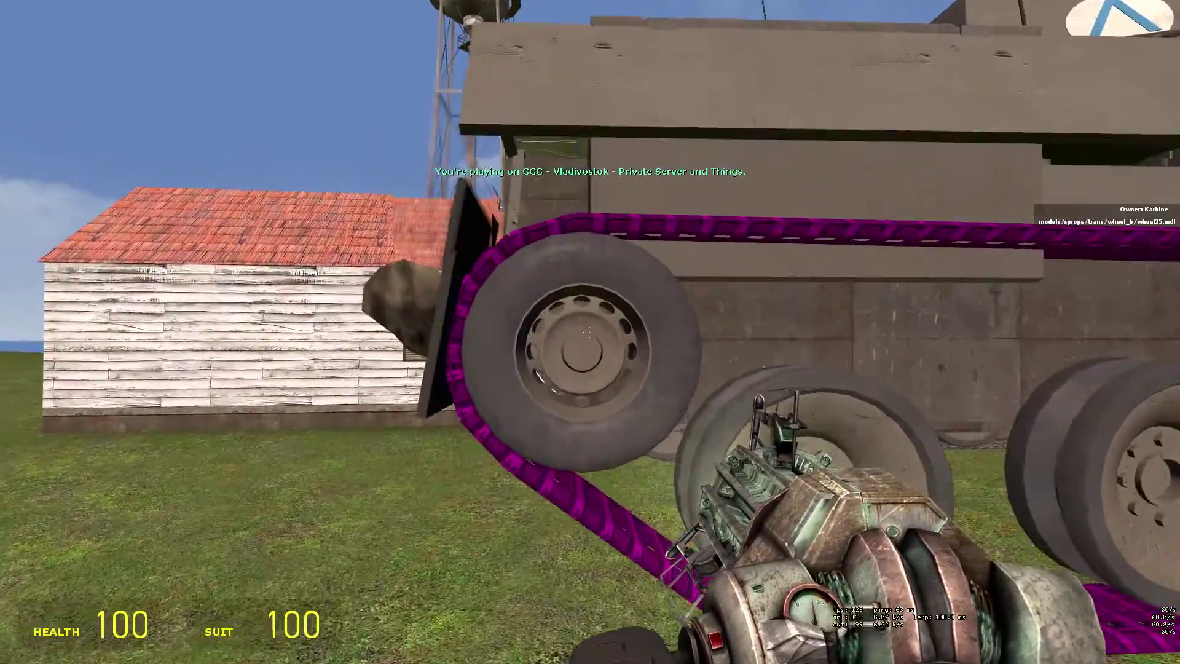
{"action": "key", "text": "s"}
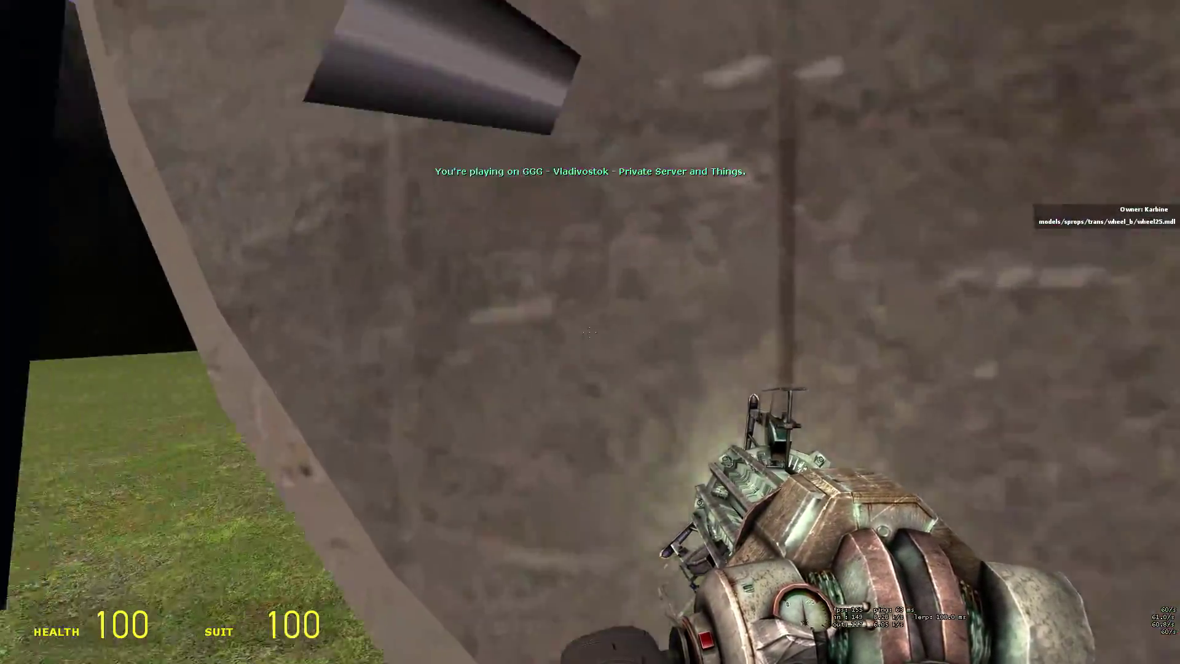
{"action": "key", "text": "w"}
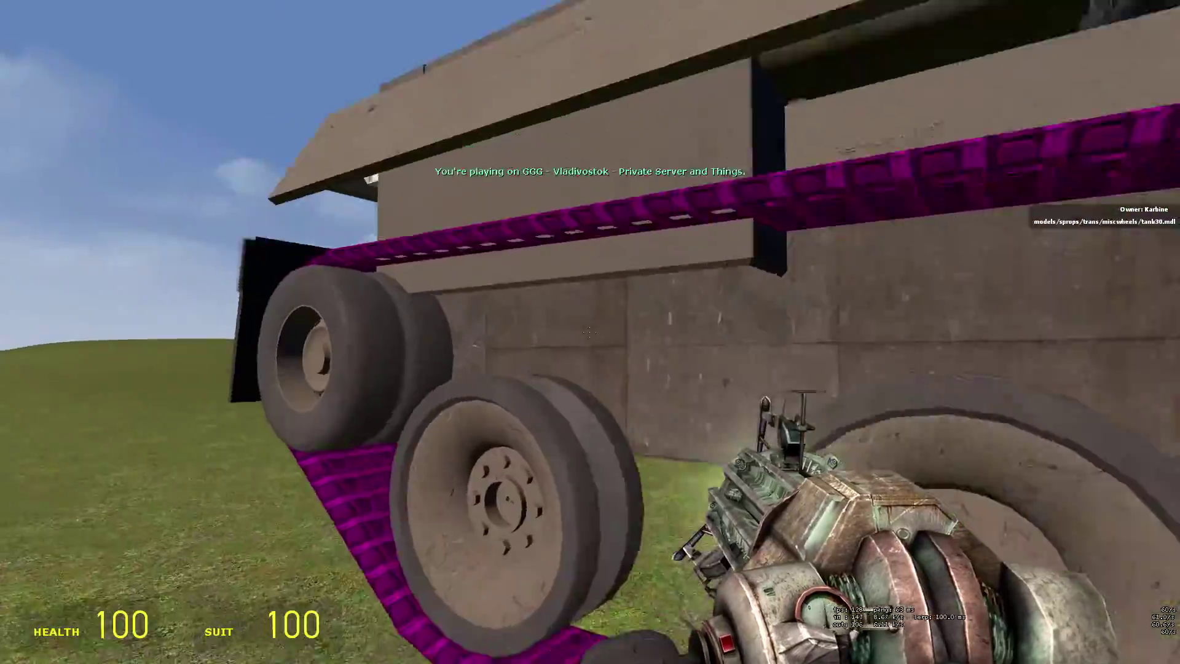
{"action": "key", "text": "s"}
Examine the tracks along the rear wheels from several distances, then reopen the track controller settings
{"action": "key", "text": "s"}
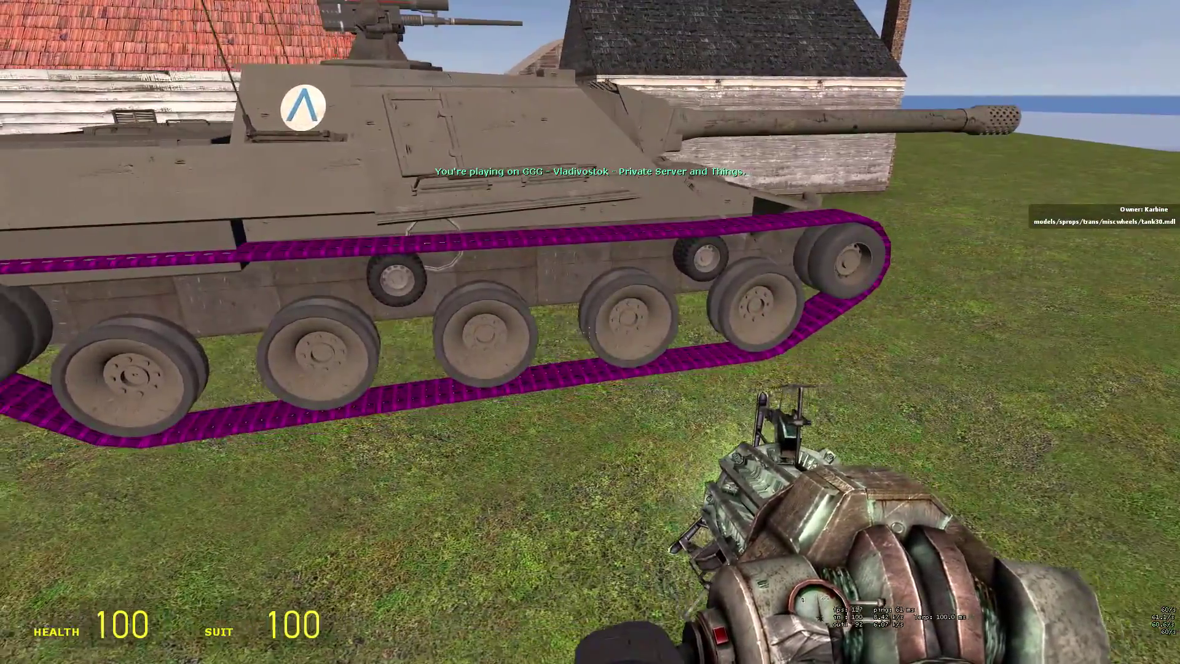
{"action": "key", "text": "w"}
{"action": "key", "text": "s"}
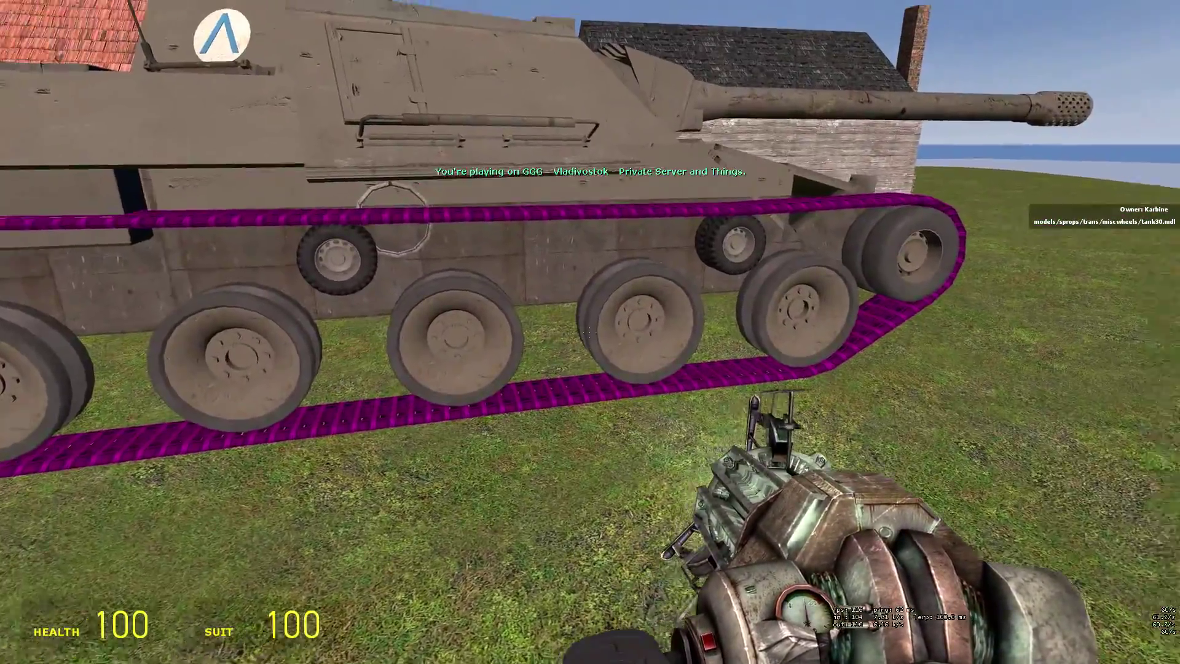
{"action": "key", "text": "d"}
{"action": "key", "text": "w"}
{"action": "key", "text": "a"}
{"action": "key", "text": "s"}
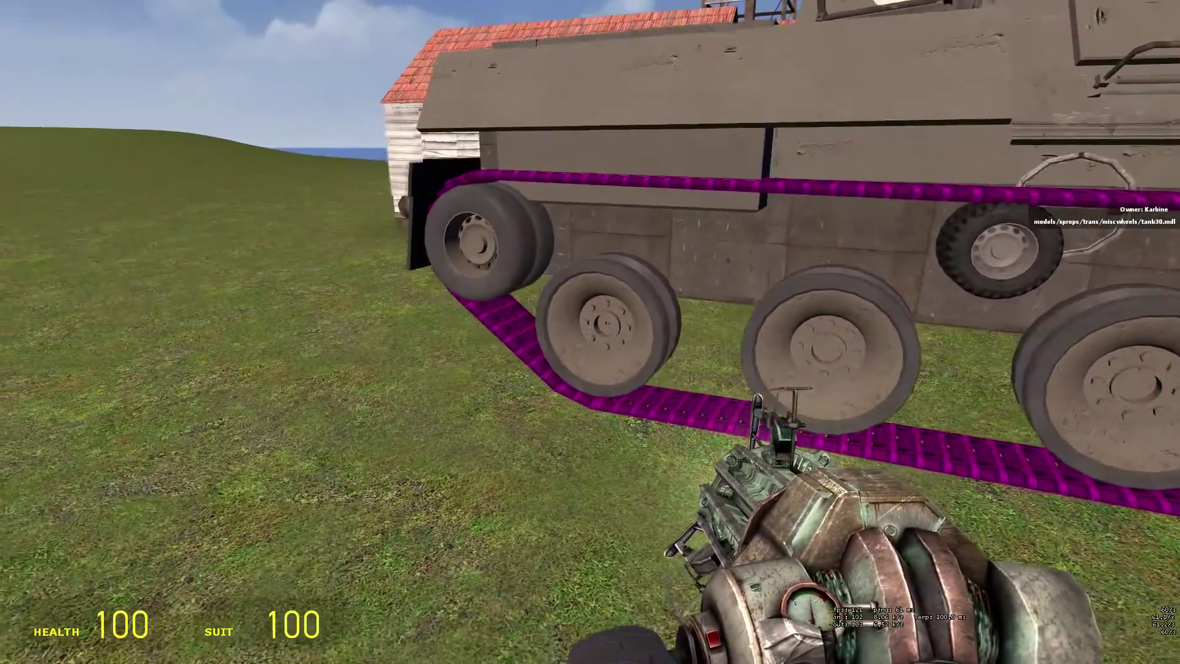
{"action": "key", "text": "w"}
{"action": "key", "text": "s"}
{"action": "key", "text": "c"}
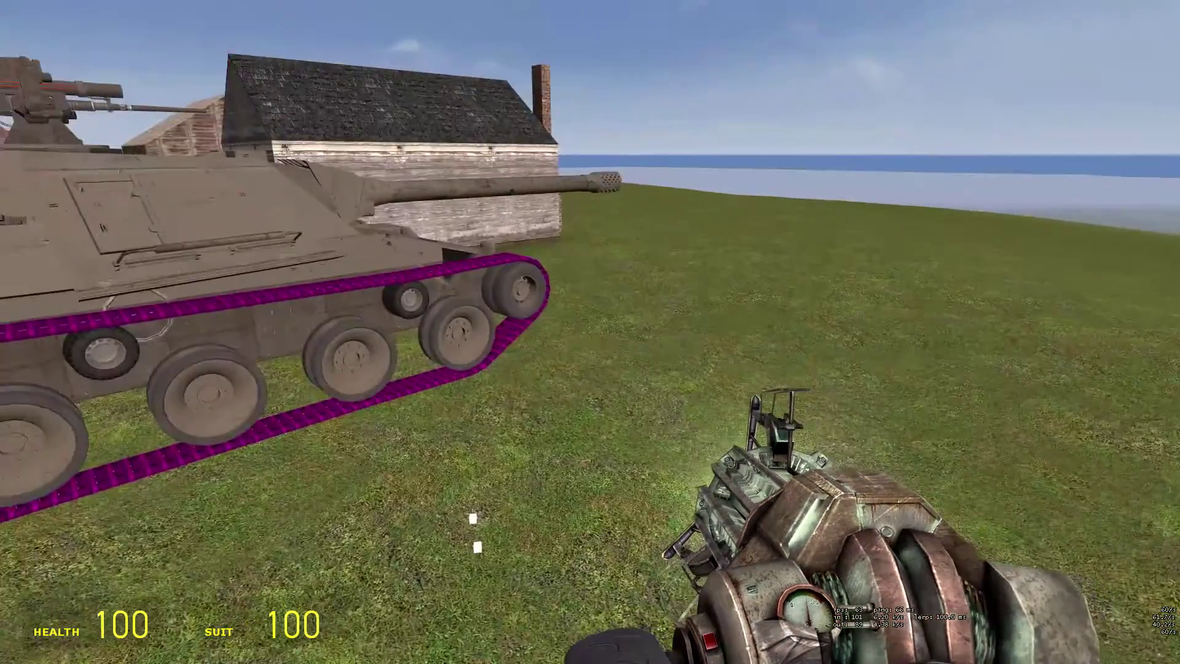
Close the settings, check the retuned tracks wrapping the road wheels close up, then reopen the track settings
{"action": "key", "text": "c"}
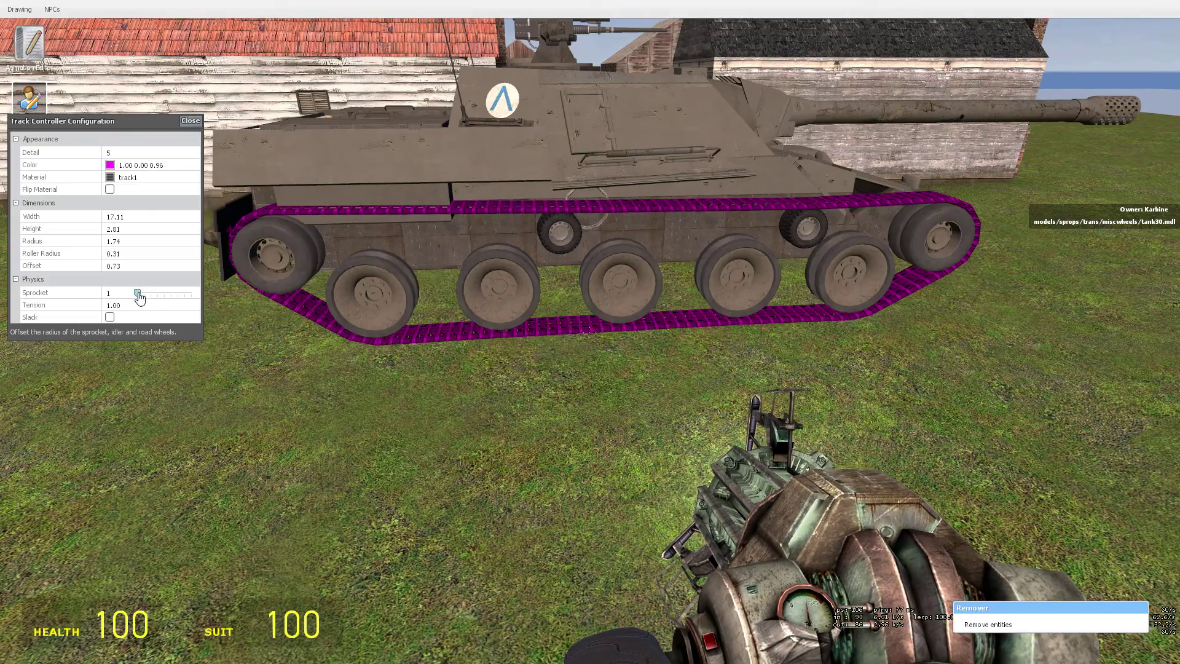
{"action": "key", "text": "w"}
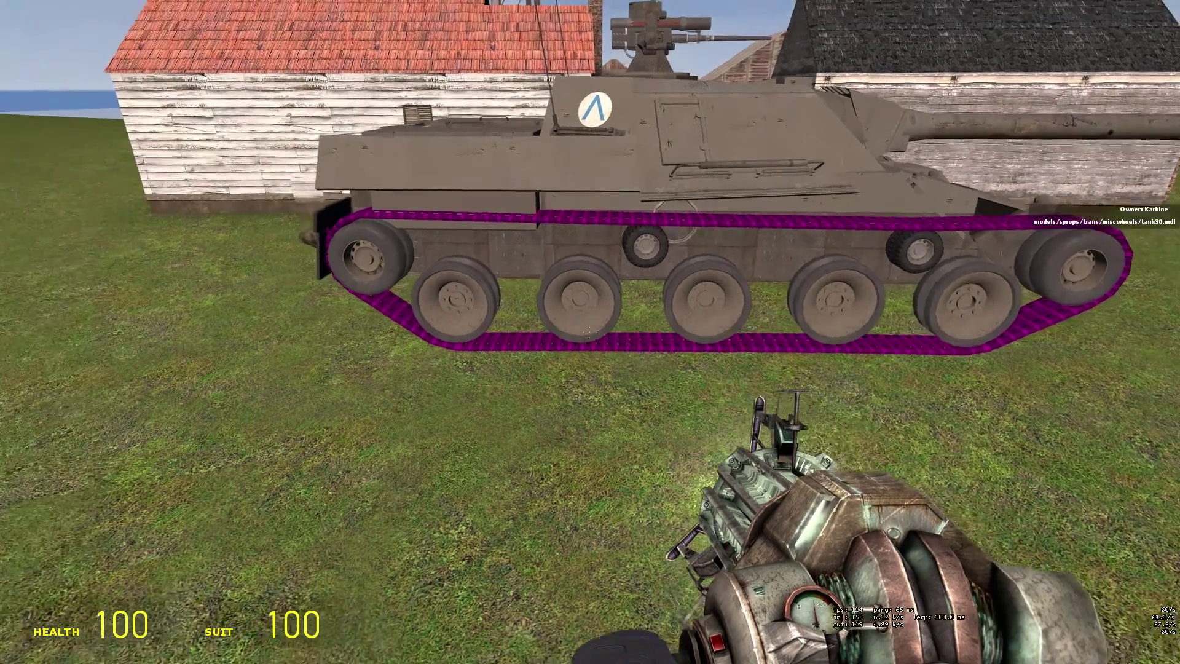
{"action": "key", "text": "s"}
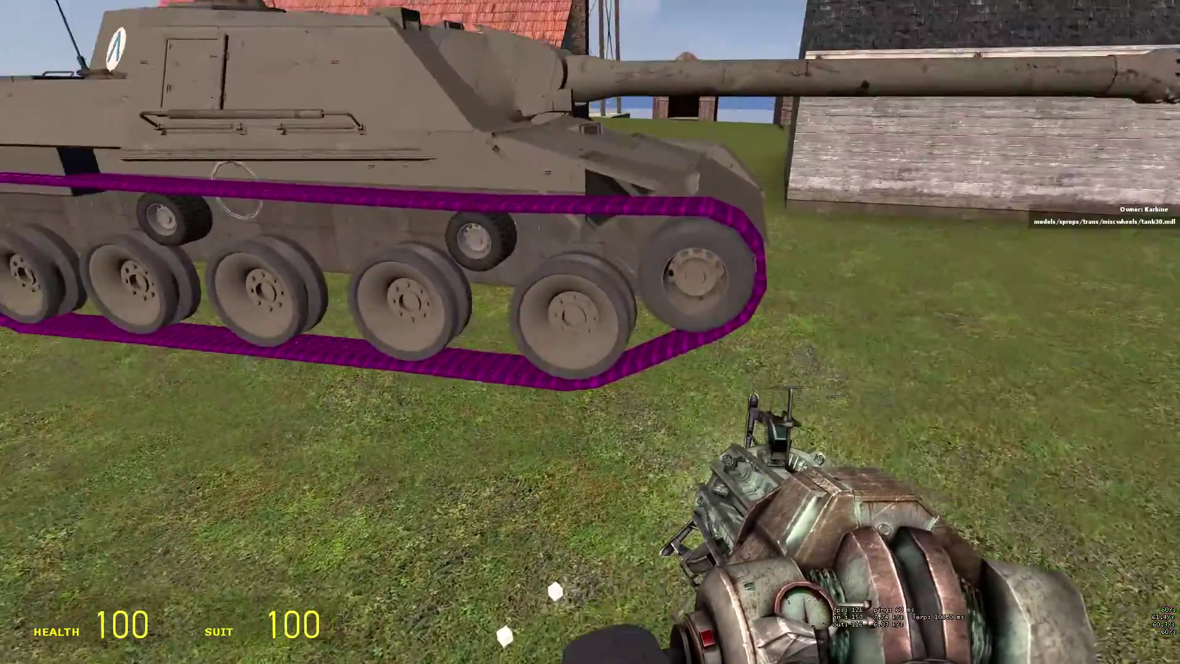
{"action": "key", "text": "w"}
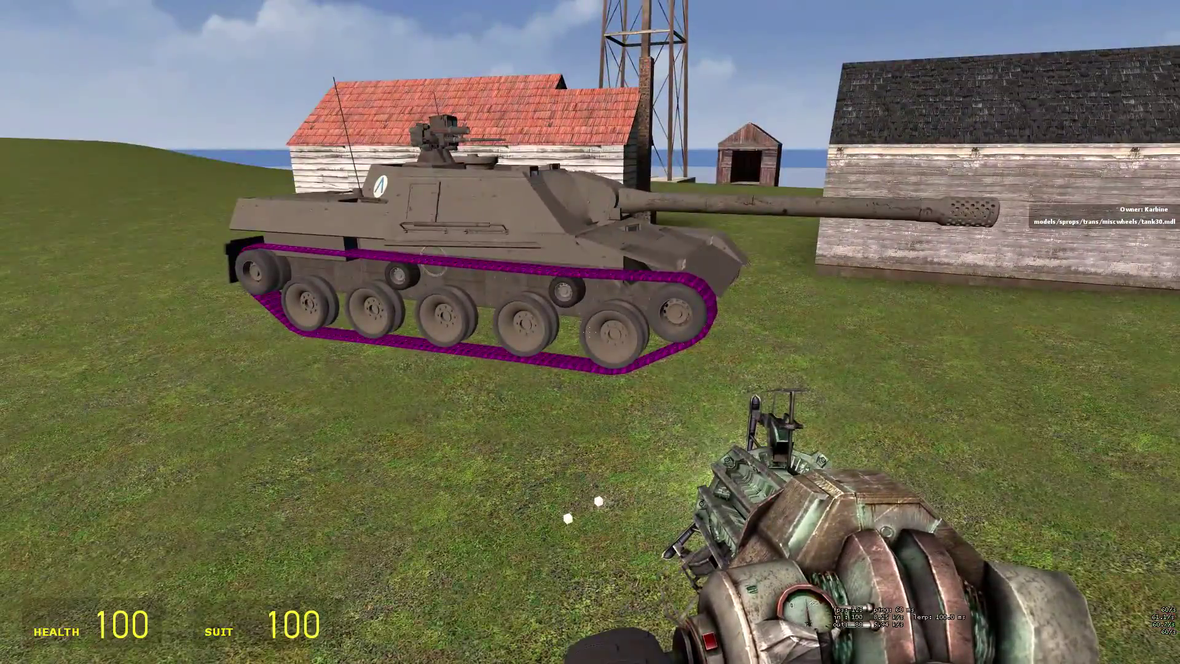
{"action": "key", "text": "w"}
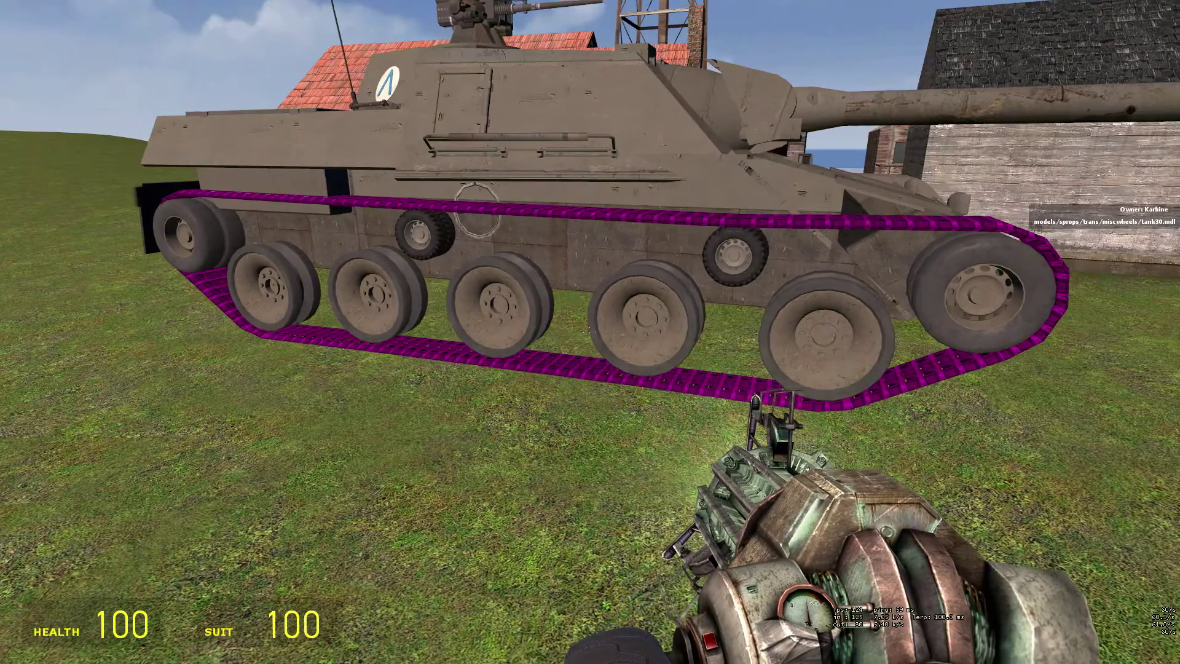
{"action": "key", "text": "c"}
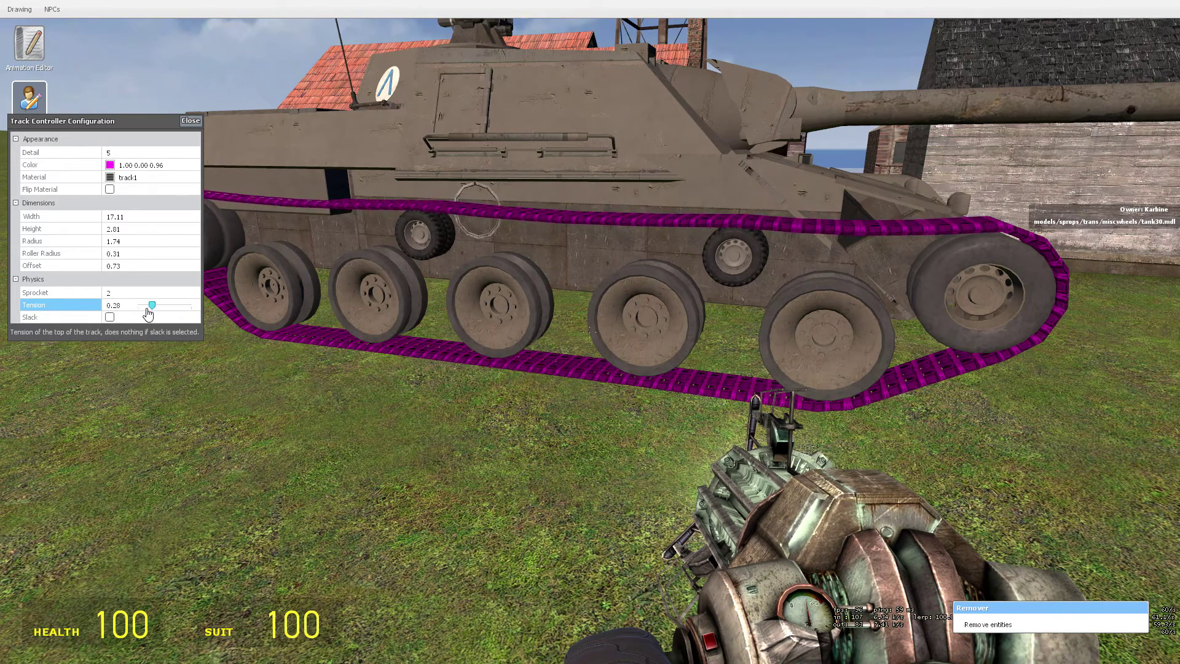
Enable Slack to view the sagging top run, then disable Slack so the track is taut
{"action": "left_click", "coordinate": [110, 318]}
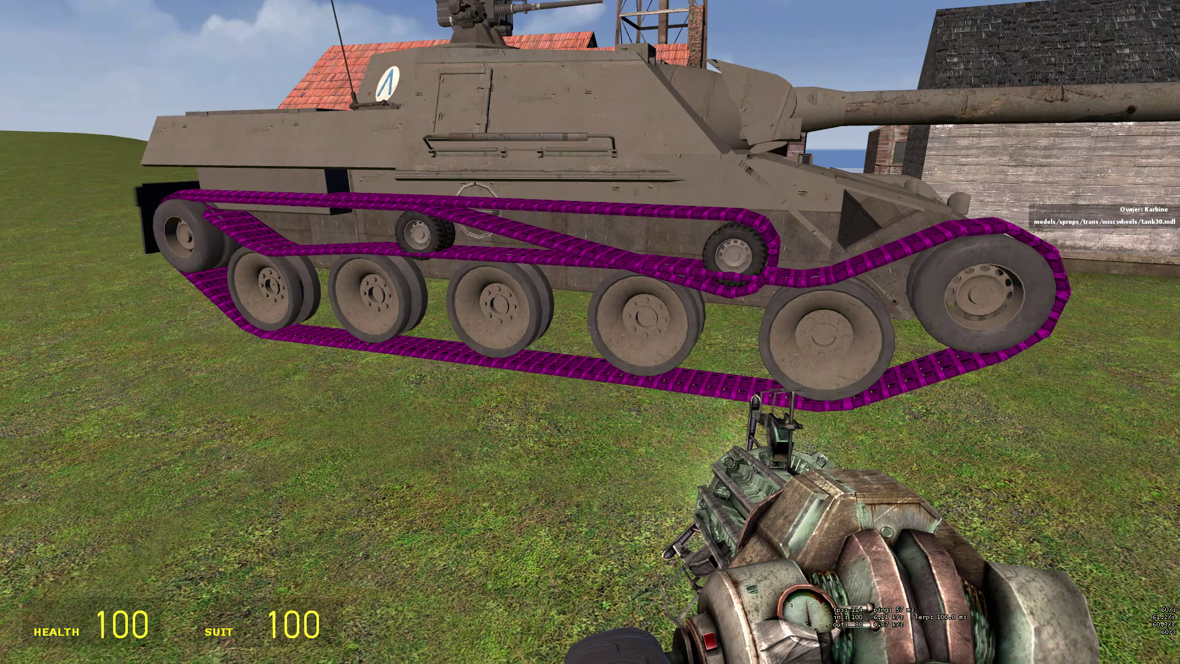
{"action": "key", "text": "s"}
{"action": "key", "text": "w"}
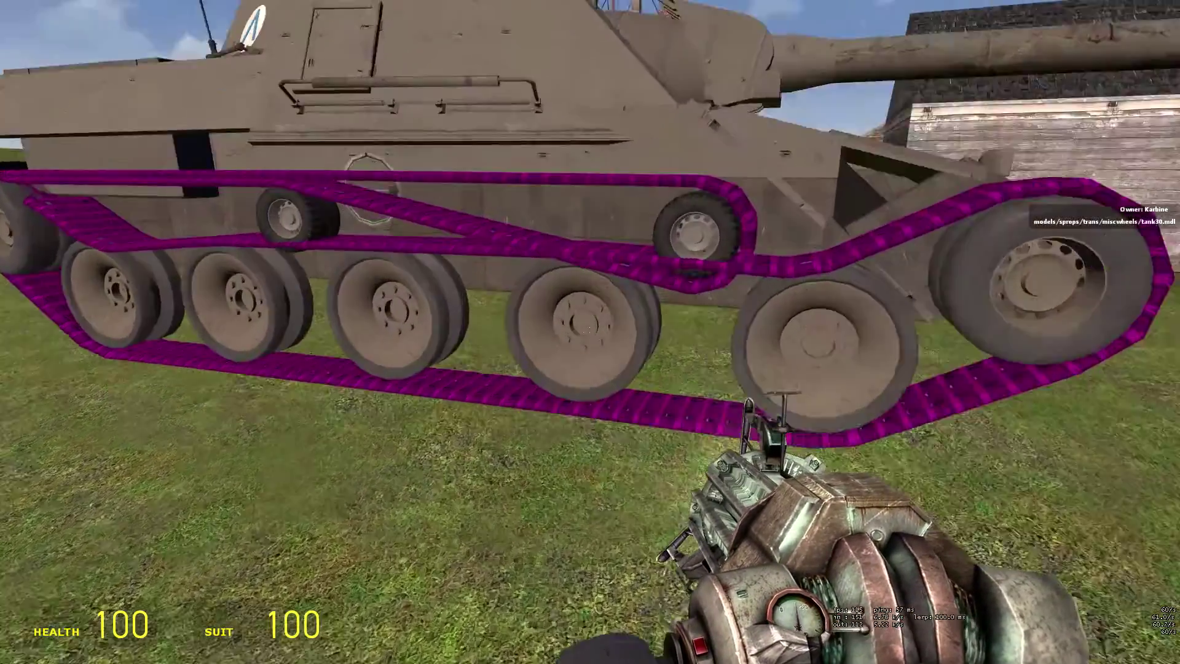
{"action": "key", "text": "s"}
{"action": "key", "text": "c"}
{"action": "left_click", "coordinate": [110, 318]}
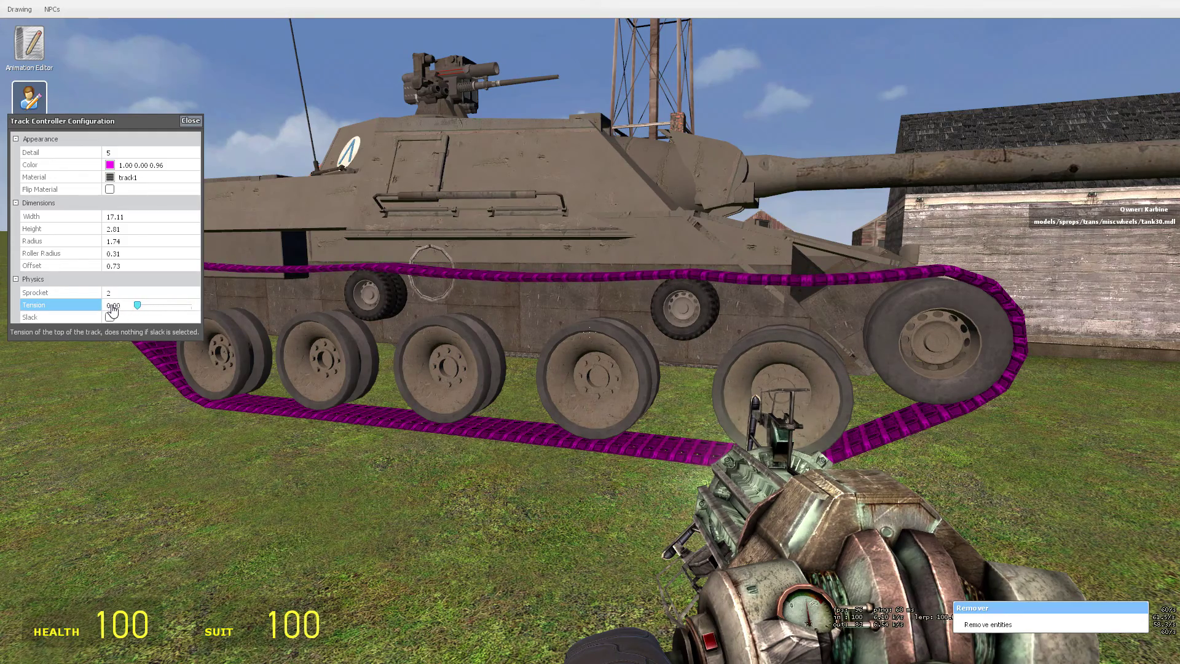
Circle the tank from its front to its side and underside to inspect the tracks
{"action": "key", "text": "s"}
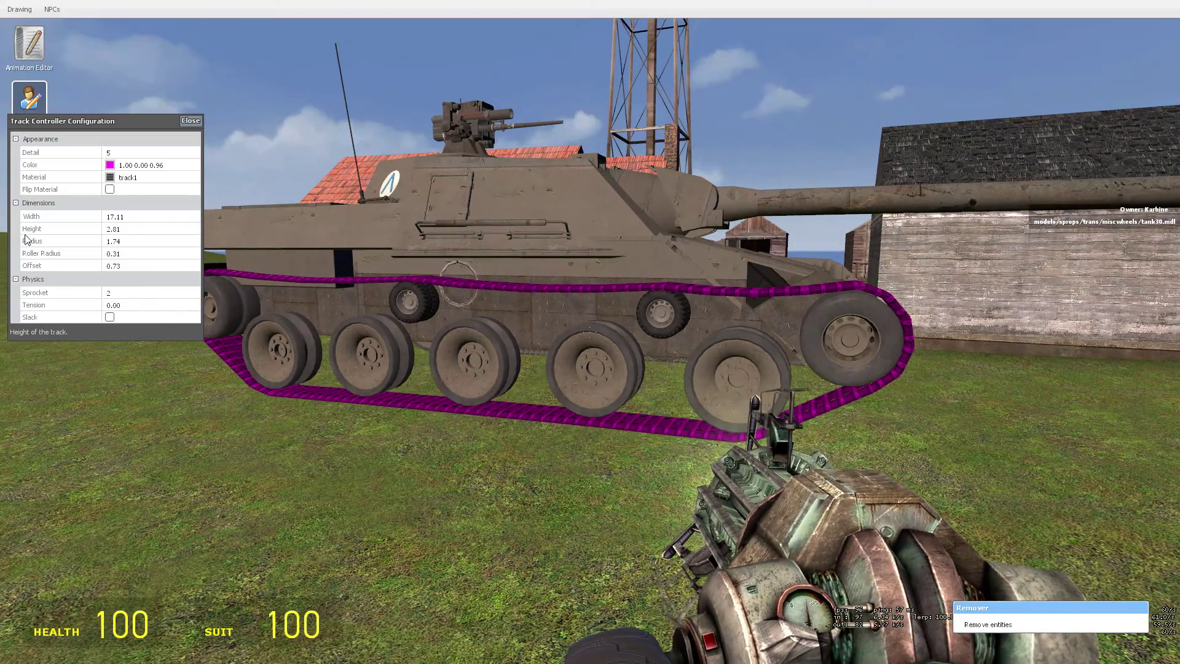
{"action": "key", "text": "w"}
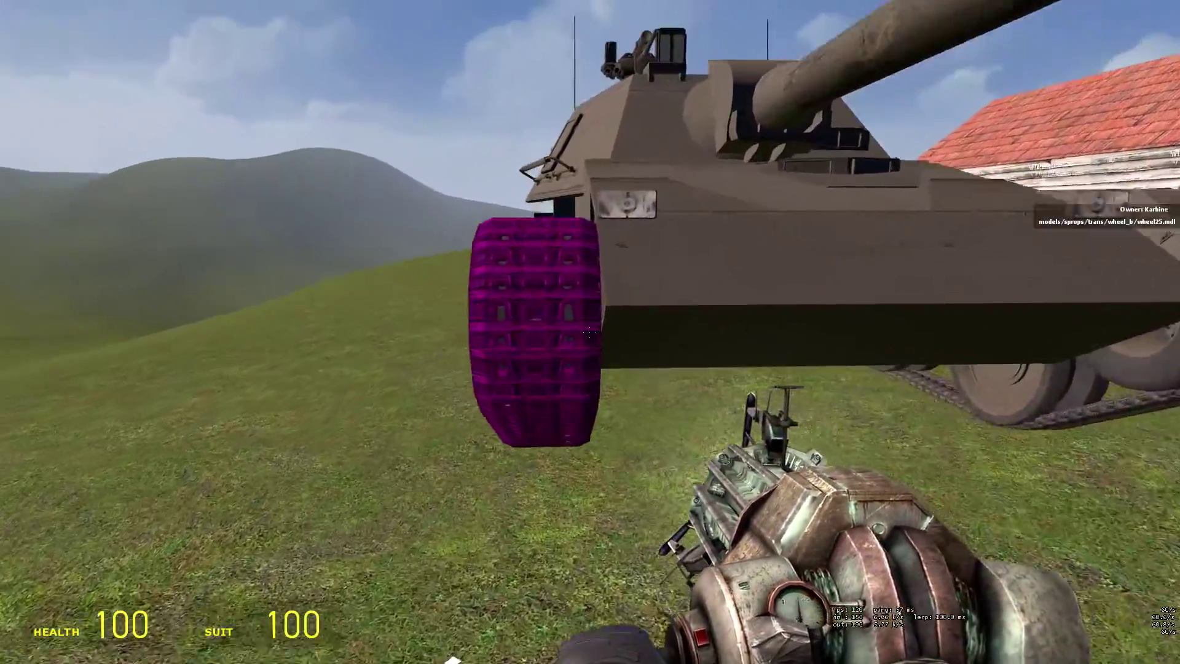
{"action": "key", "text": "a"}
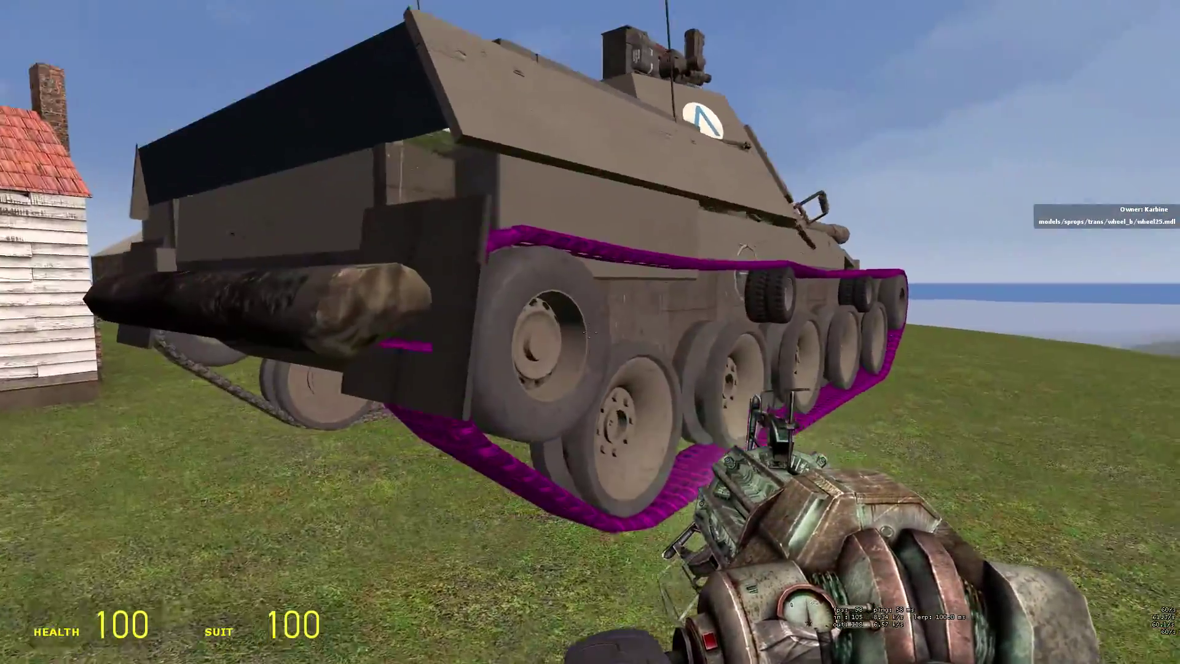
{"action": "key", "text": "a"}
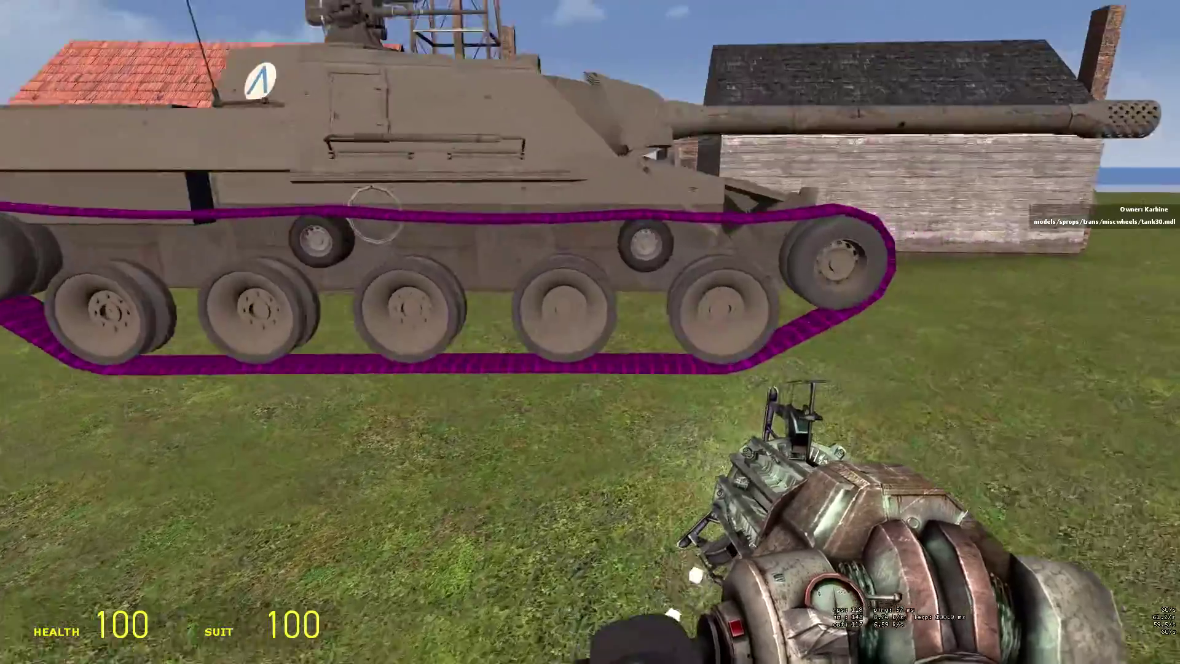
{"action": "key", "text": "a"}
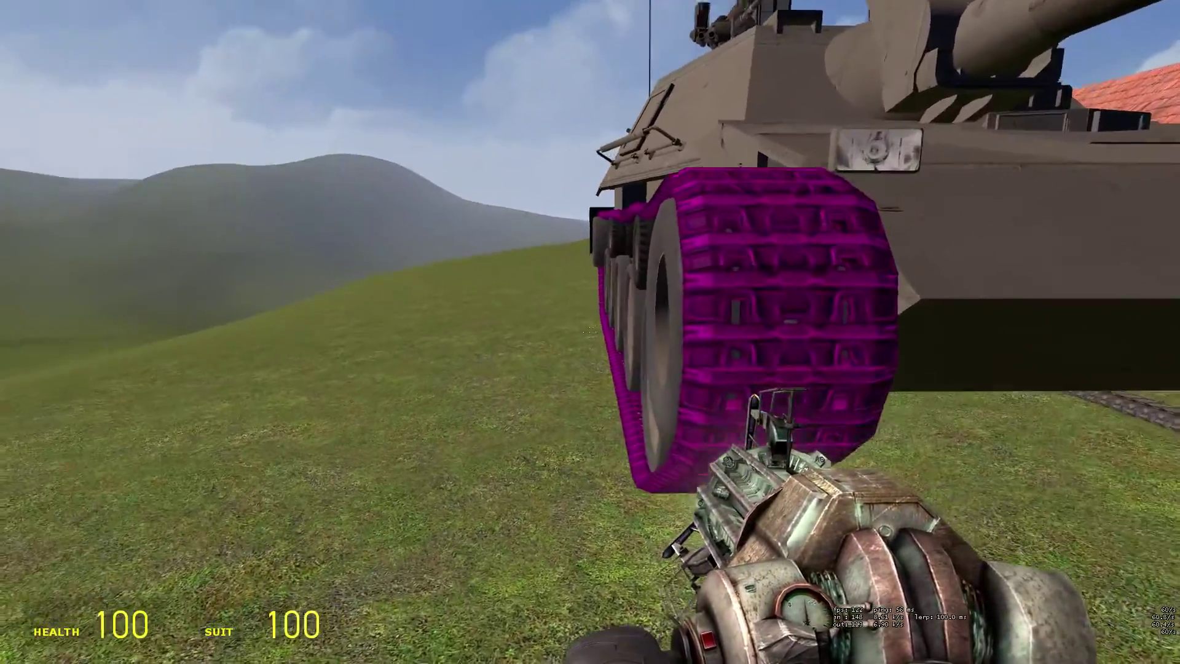
{"action": "key", "text": "a"}
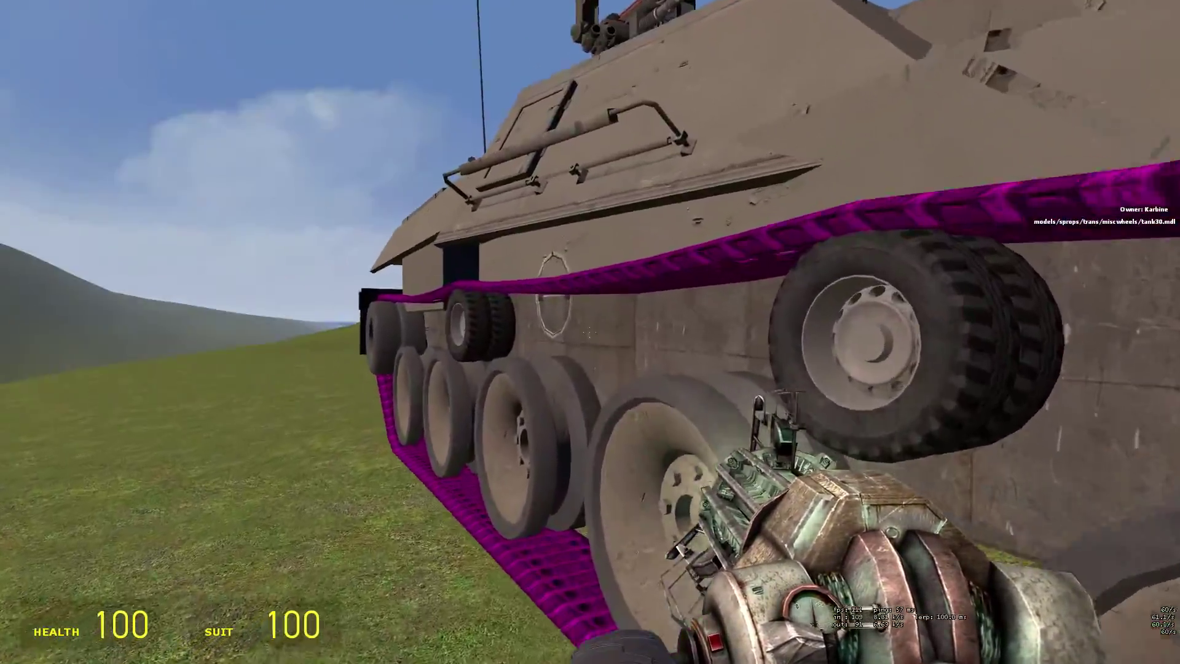
{"action": "key", "text": "a"}
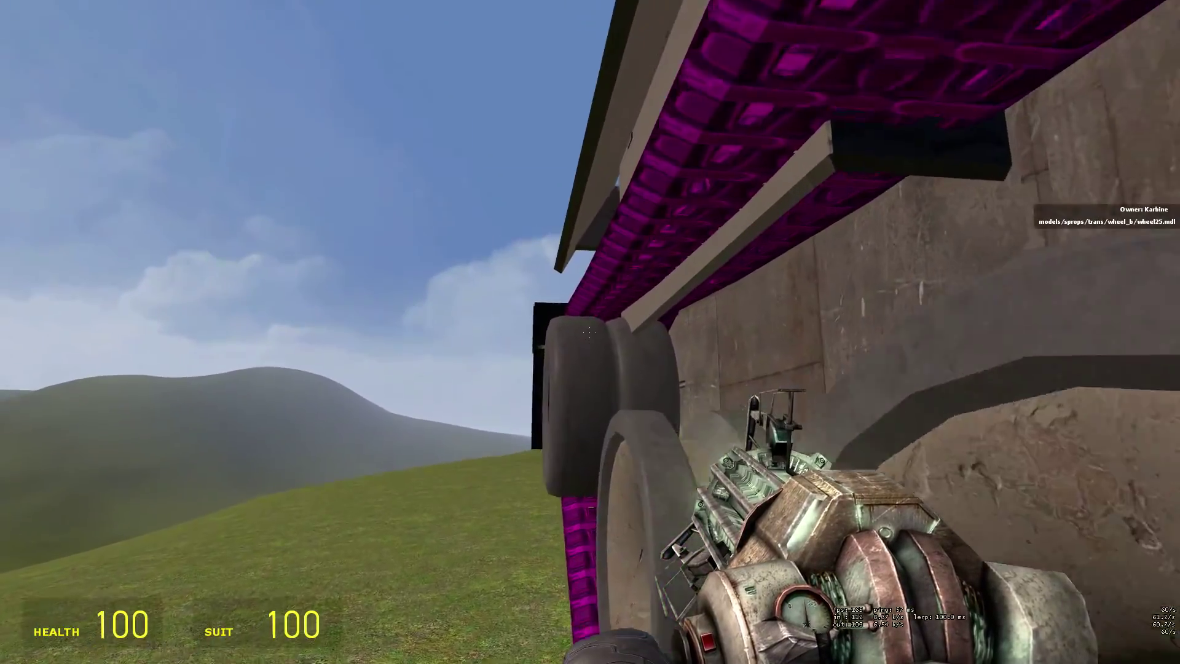
{"action": "key", "text": "a"}
Briefly equip then put away the removal tool, and move in along the front road wheels
{"action": "key", "text": "6"}
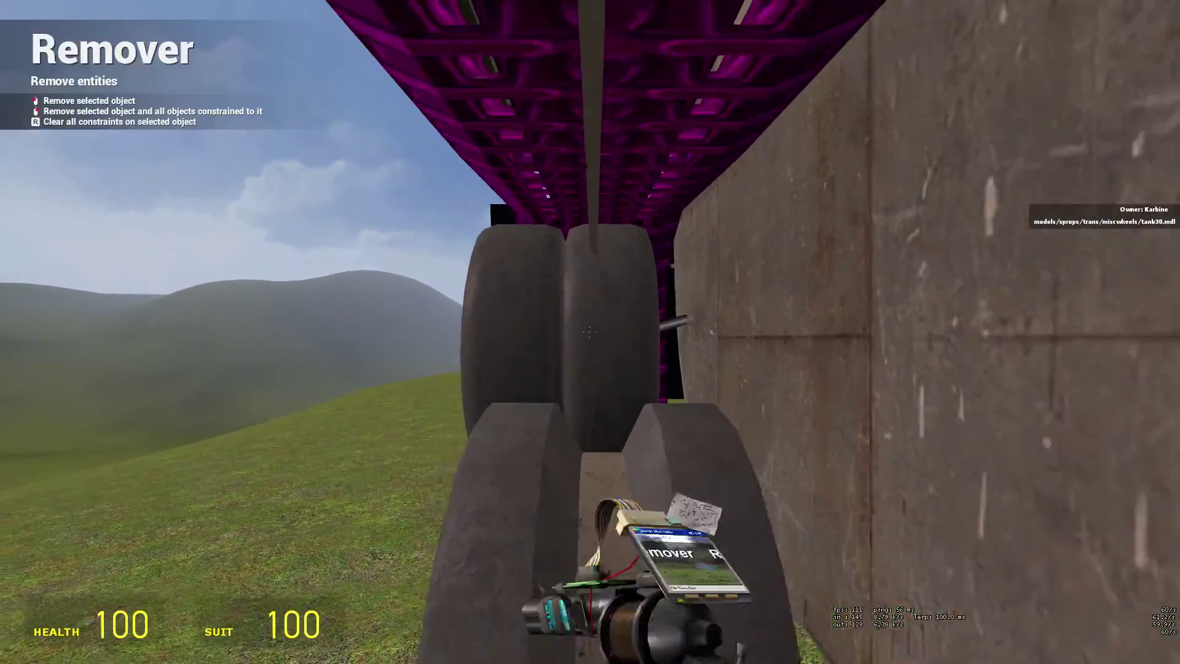
{"action": "key", "text": "s"}
{"action": "key", "text": "6"}
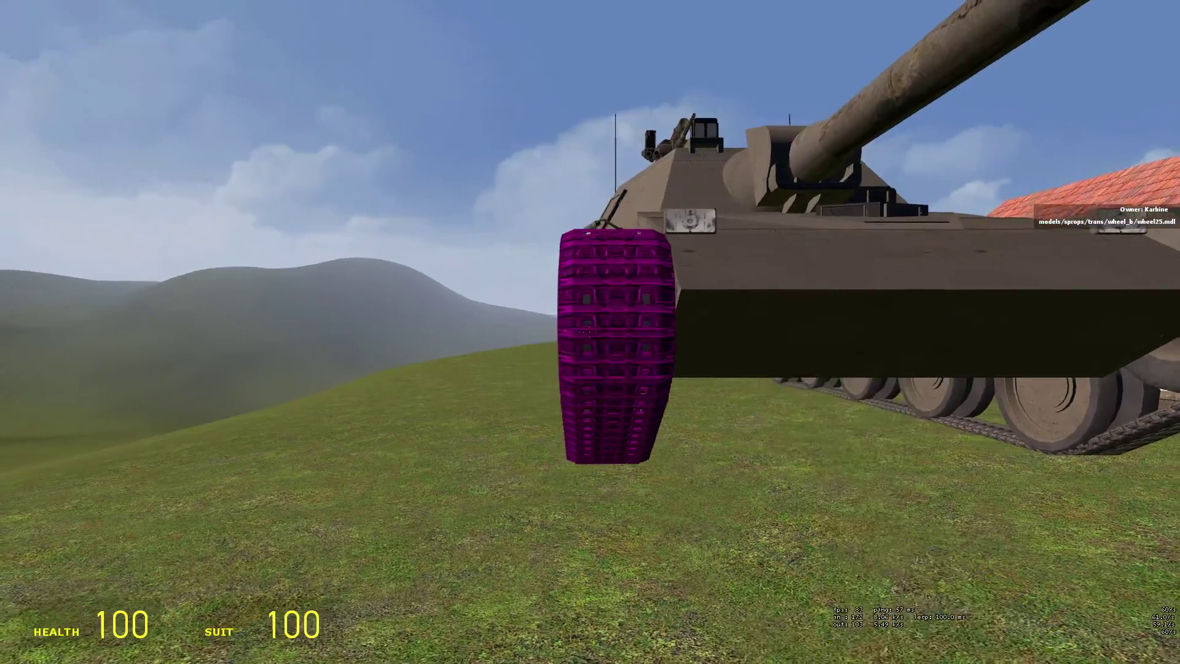
{"action": "key", "text": "s"}
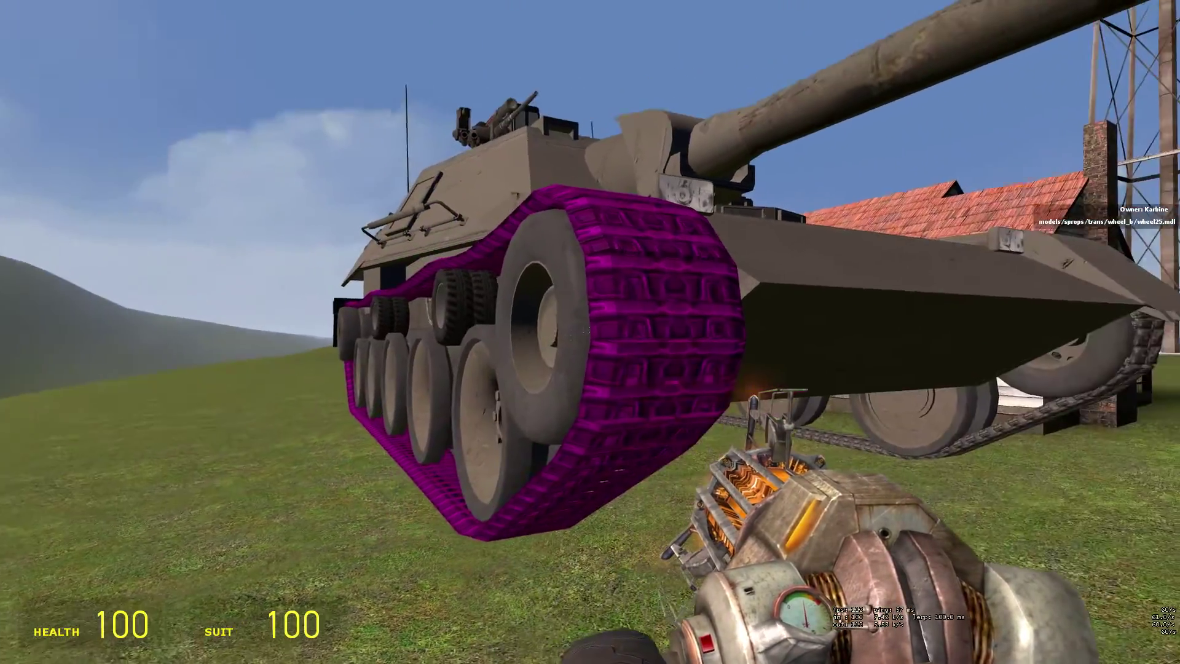
{"action": "key", "text": "w"}
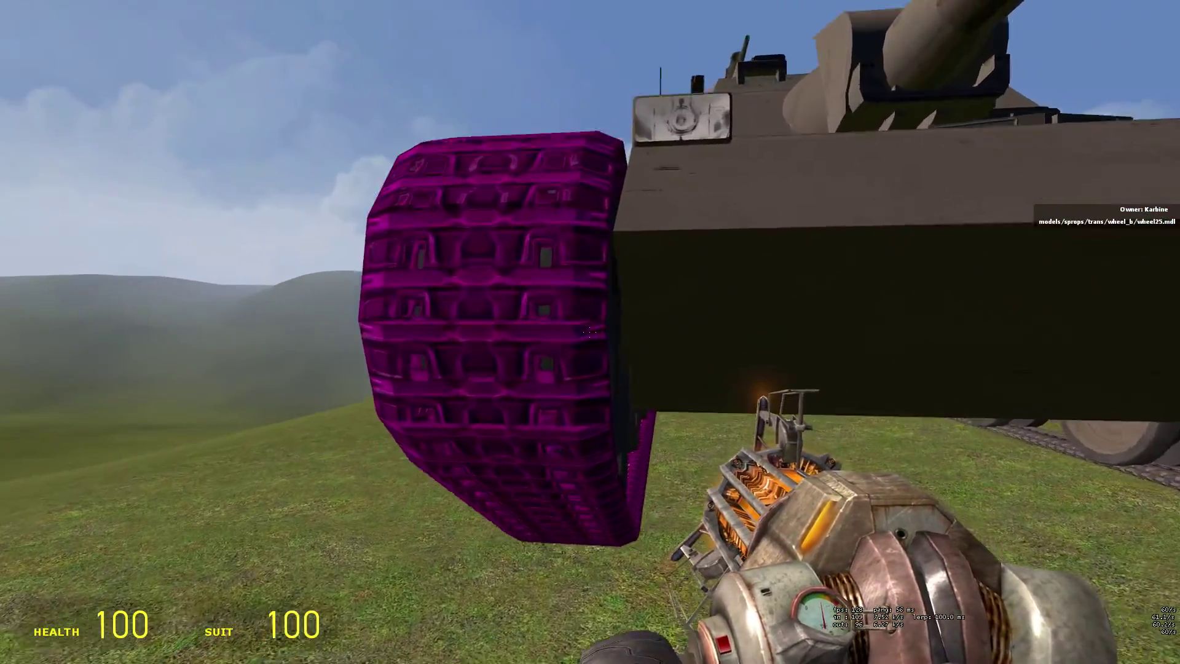
{"action": "key", "text": "s"}
{"action": "key", "text": "w"}
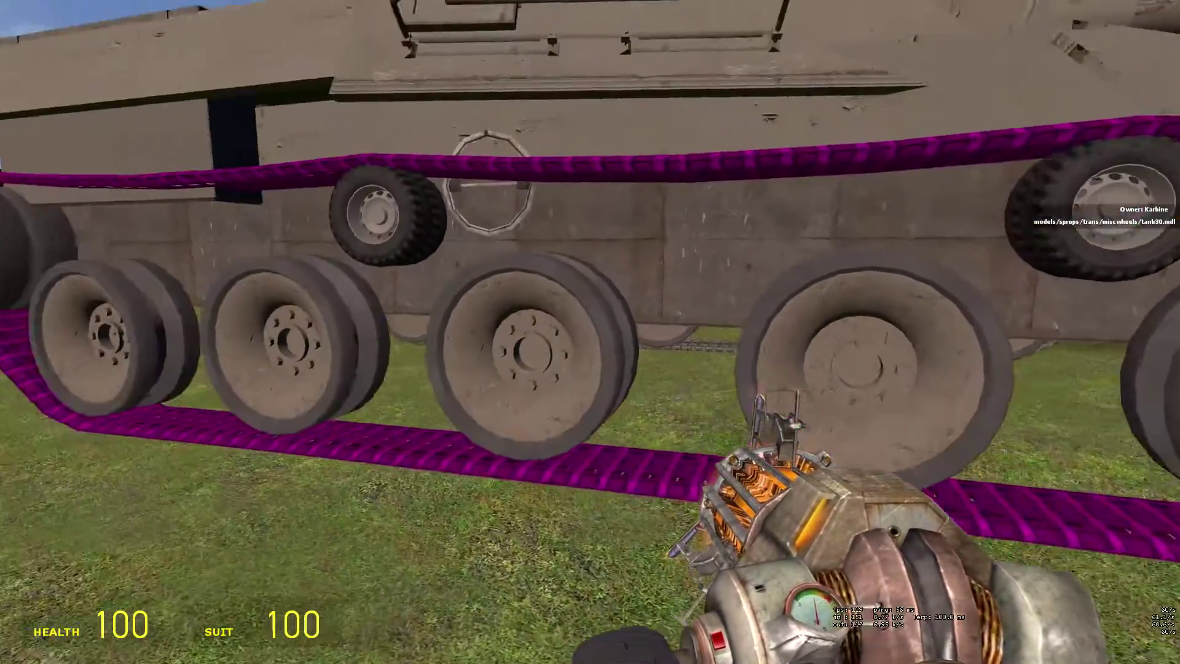
{"action": "key", "text": "a"}
{"action": "key", "text": "w"}
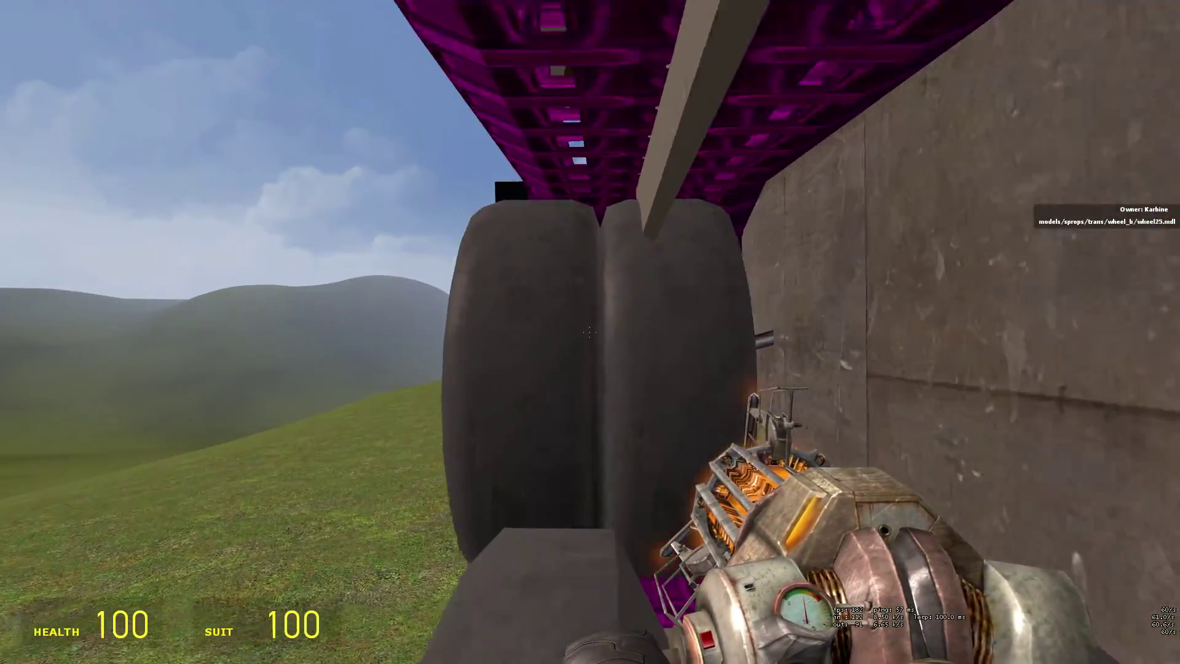
{"action": "key", "text": "w"}
View the tank's left-side track and wheels up close, then bring up the tools catalogue
{"action": "key", "text": "s"}
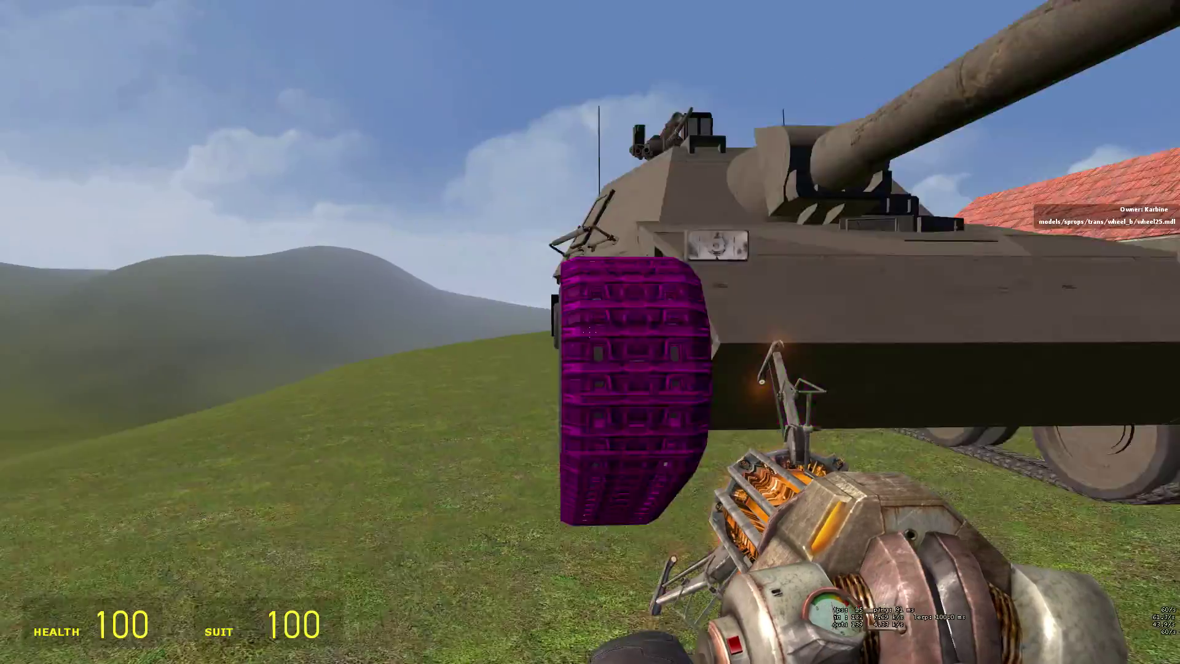
{"action": "key", "text": "a"}
{"action": "key", "text": "w"}
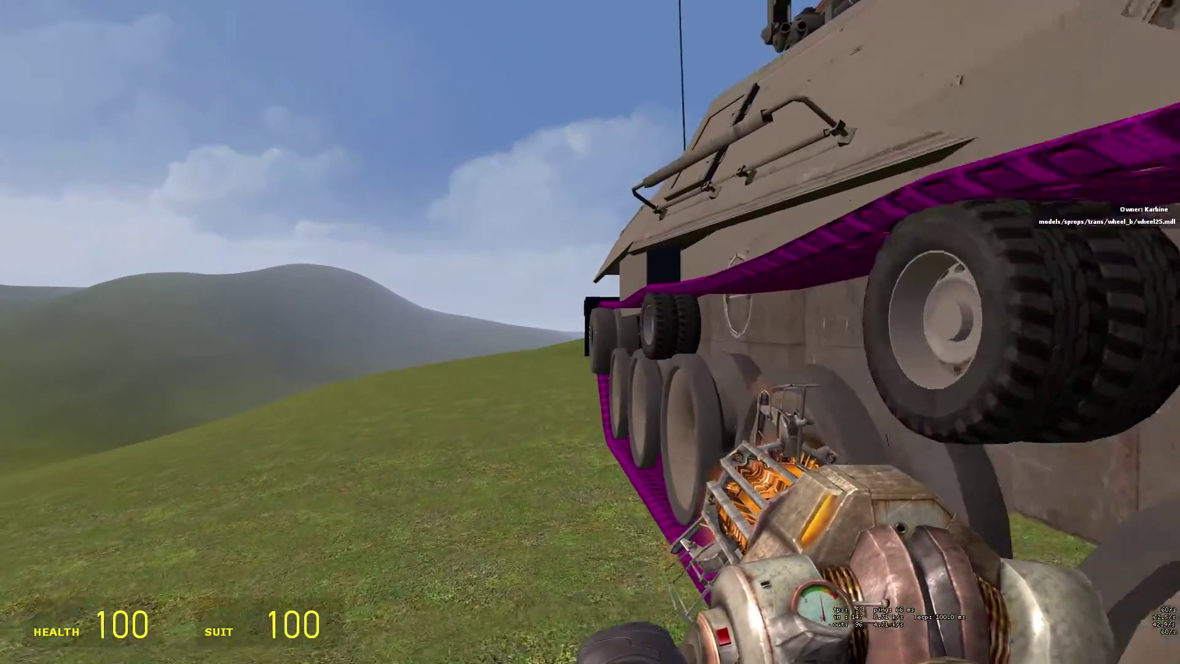
{"action": "key", "text": "s"}
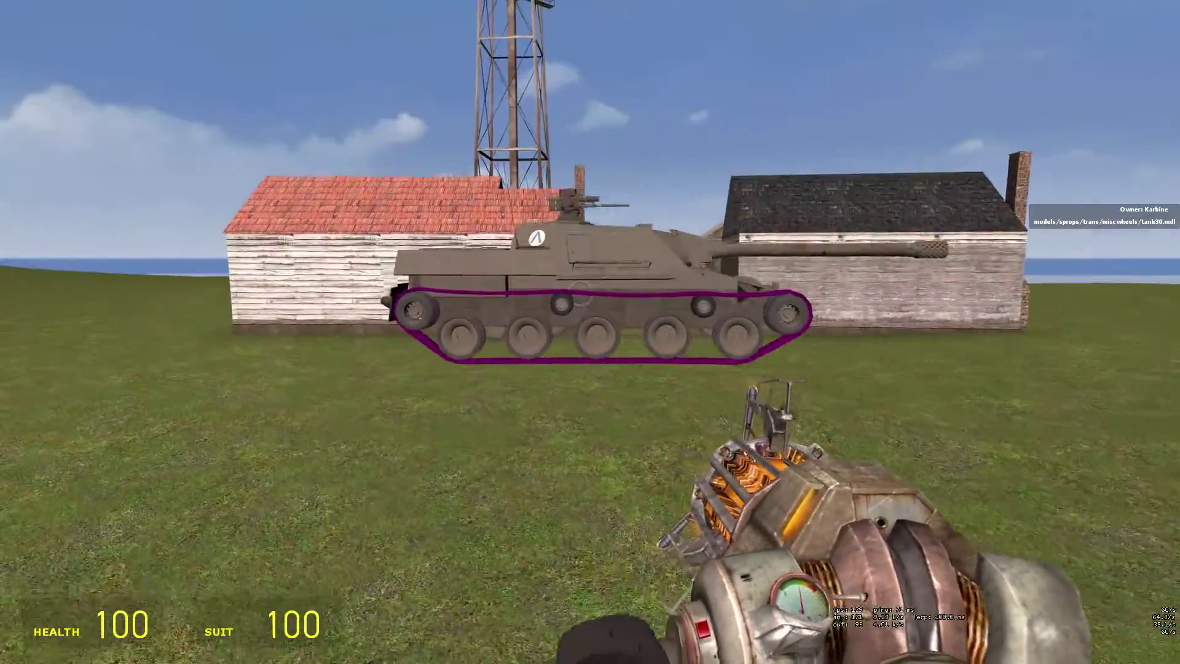
{"action": "key", "text": "w"}
{"action": "key", "text": "s"}
{"action": "key", "text": "w"}
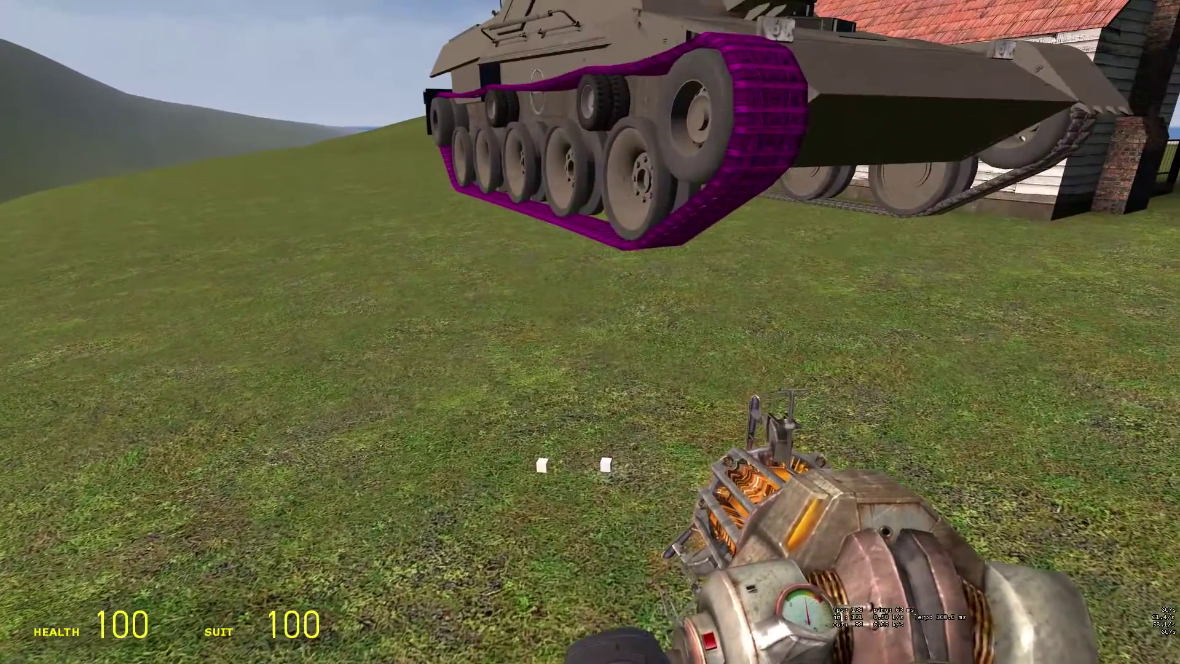
{"action": "key", "text": "q"}
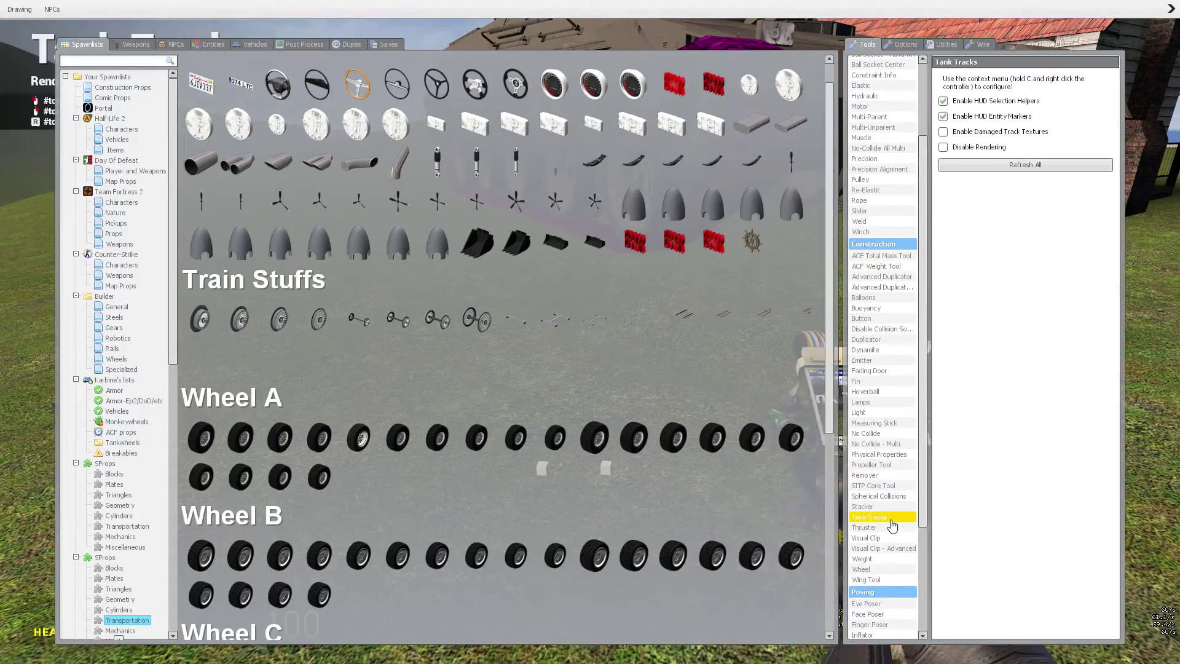
Select the track controller plate with Tank Tracks and open its configuration, showing Offset 0.73
{"action": "key", "text": "q"}
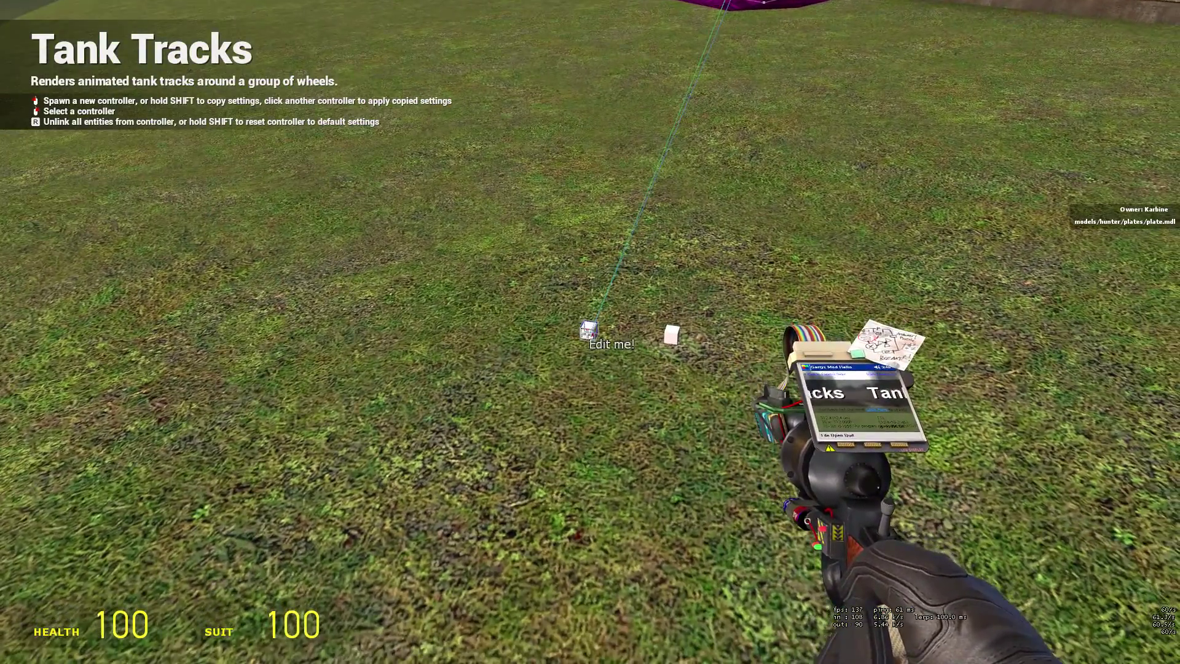
{"action": "key", "text": "s"}
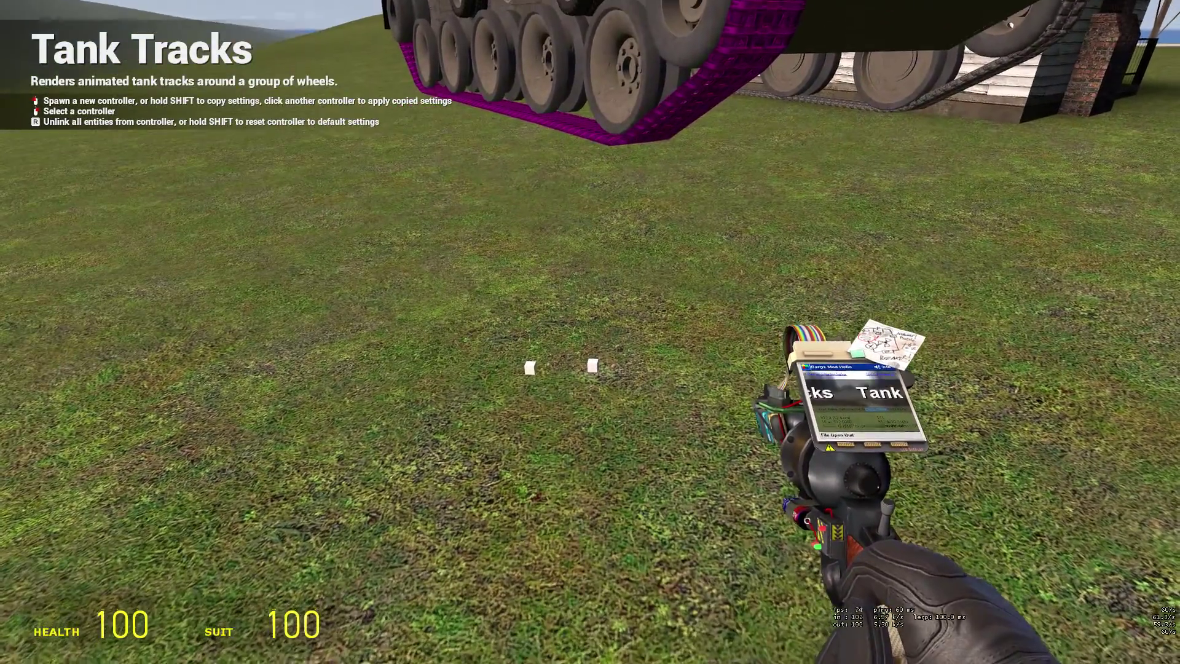
{"action": "key", "text": "w"}
{"action": "right_click", "coordinate": [590, 332]}
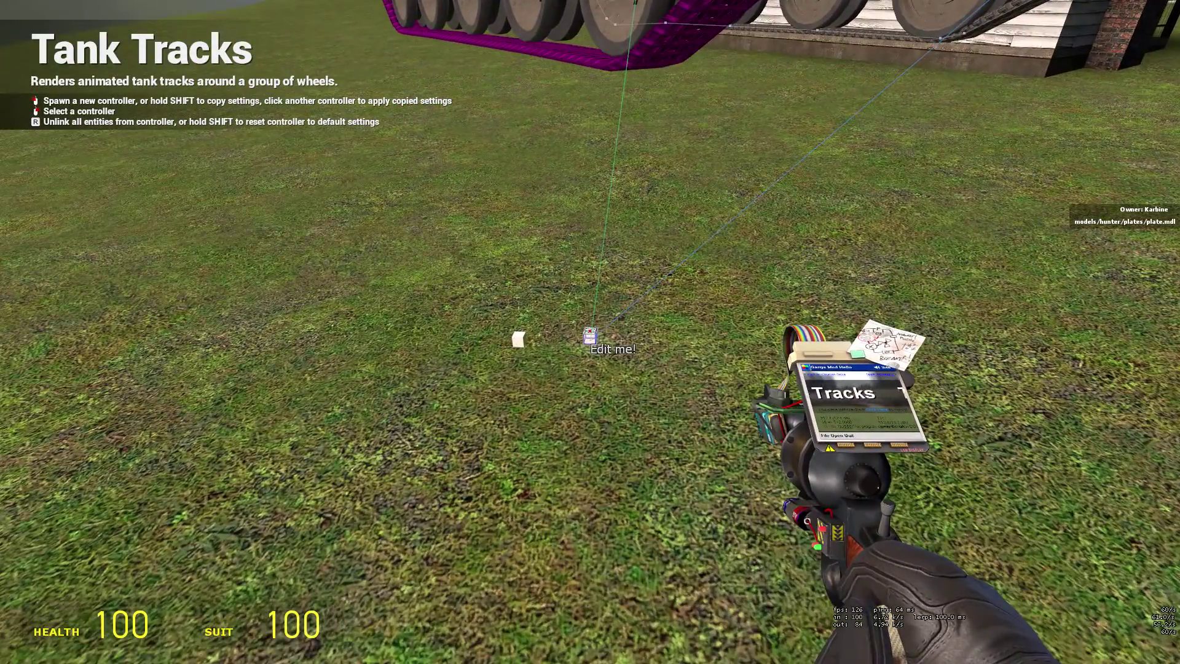
{"action": "key", "text": "w"}
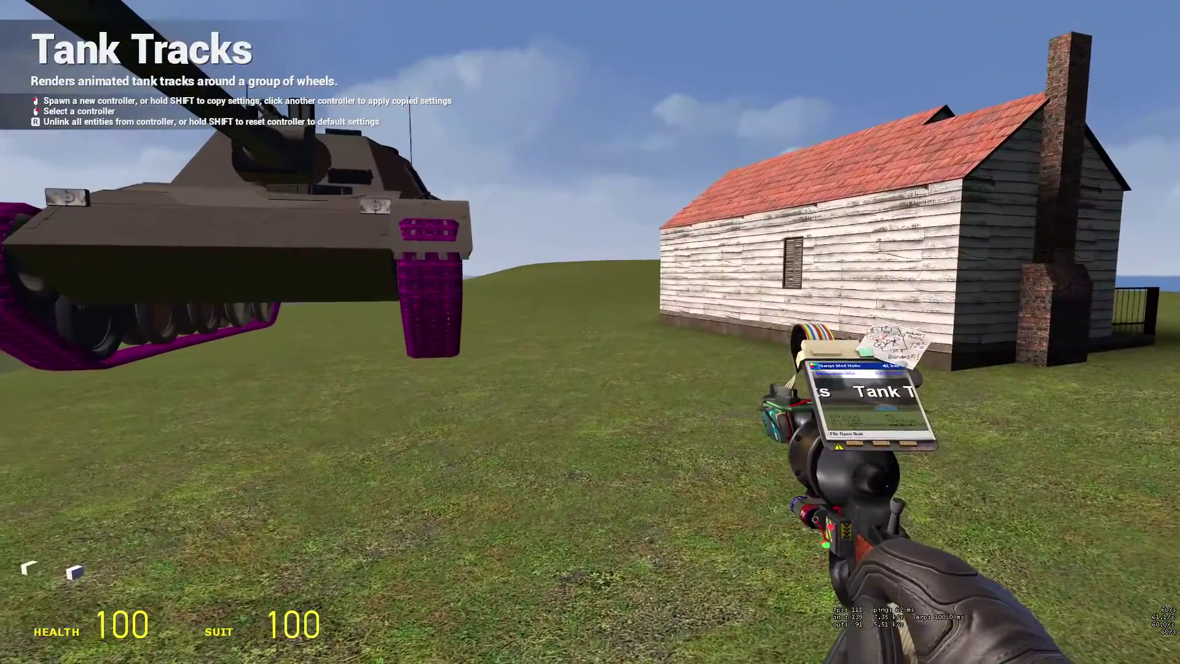
{"action": "key", "text": "1"}
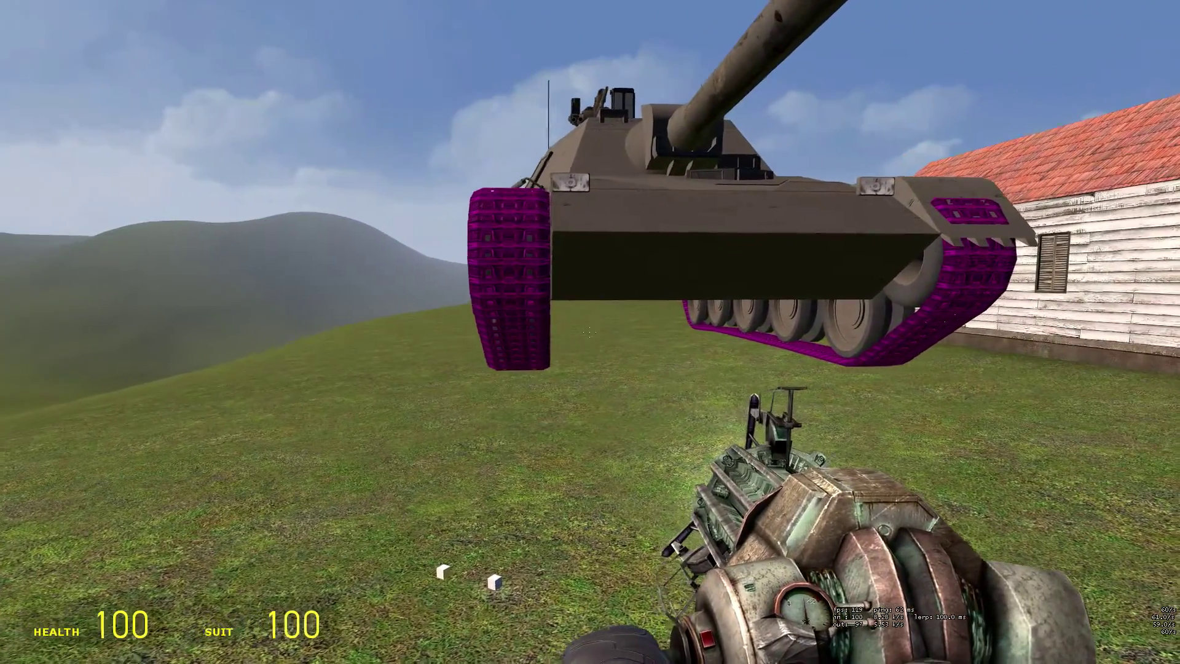
{"action": "key", "text": "c"}
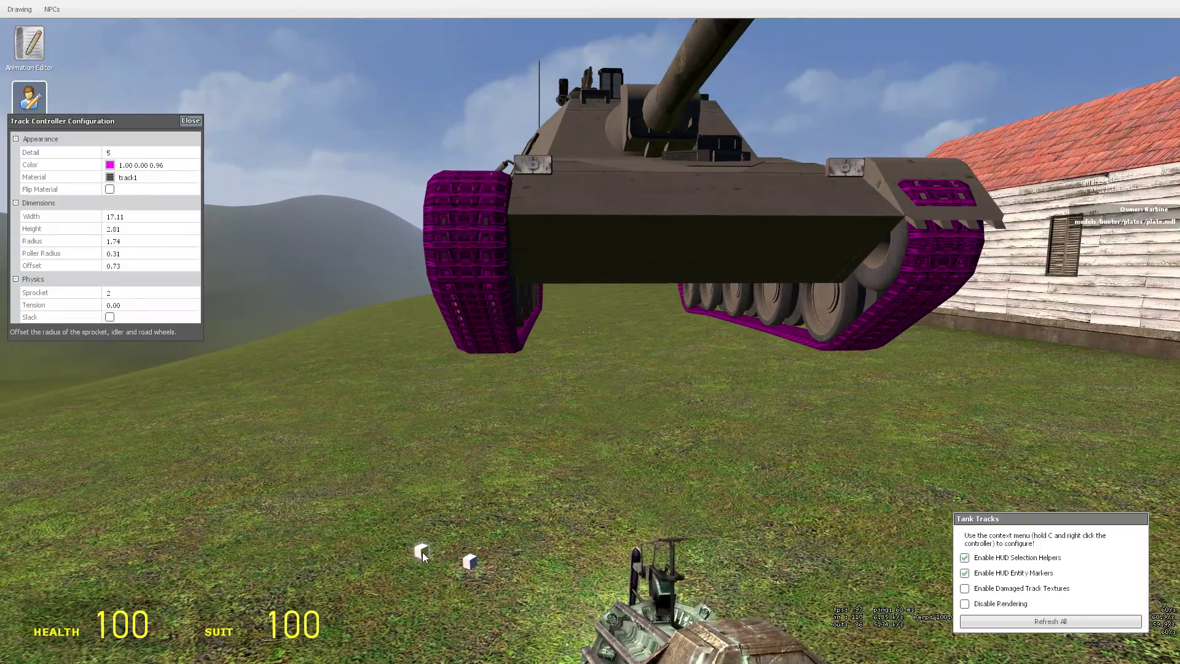
Set the track Offset to -0.73 in Track Controller Configuration and close it
{"action": "mouse_move", "coordinate": [68, 256]}
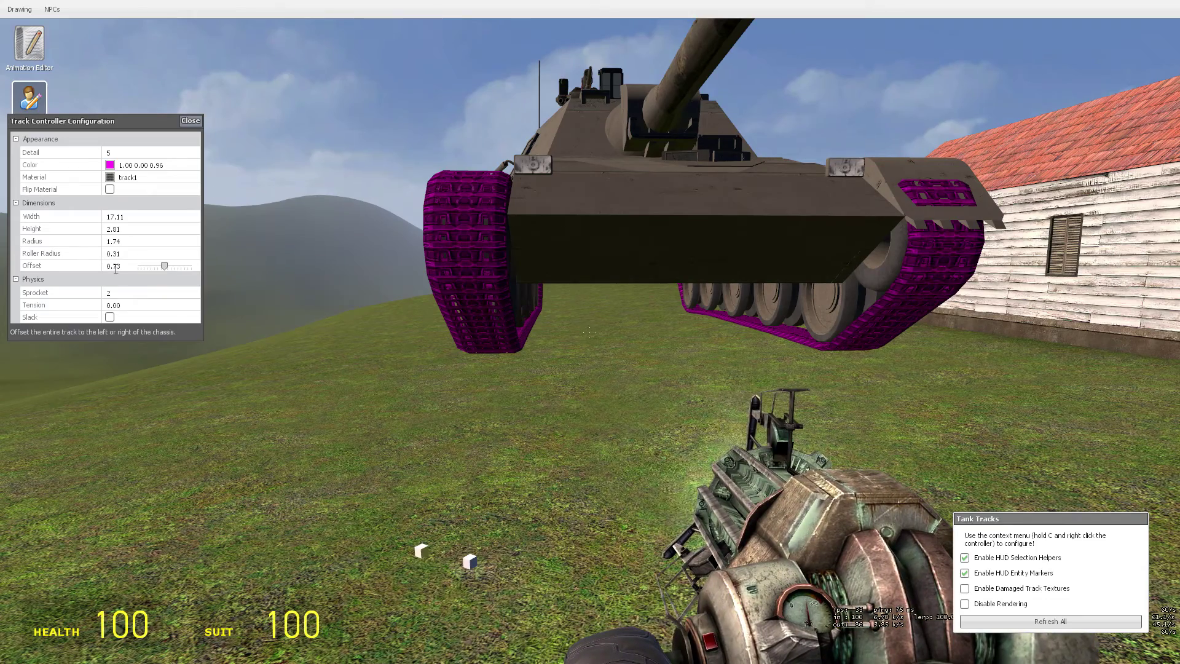
{"action": "key", "text": "d"}
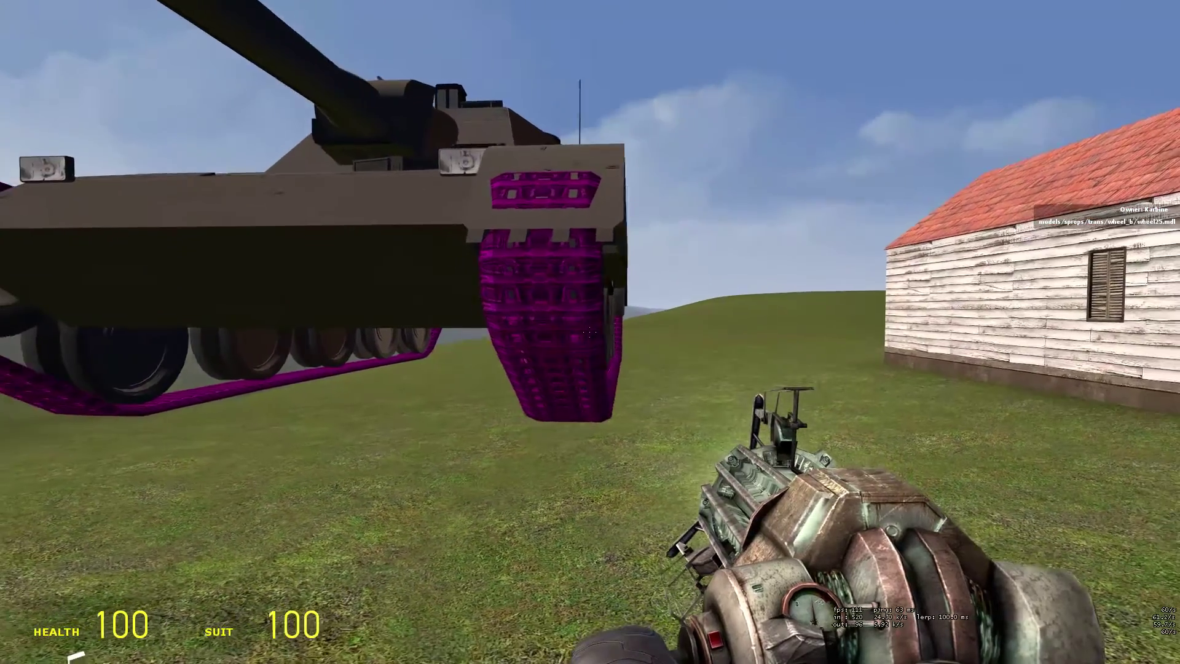
{"action": "key", "text": "c"}
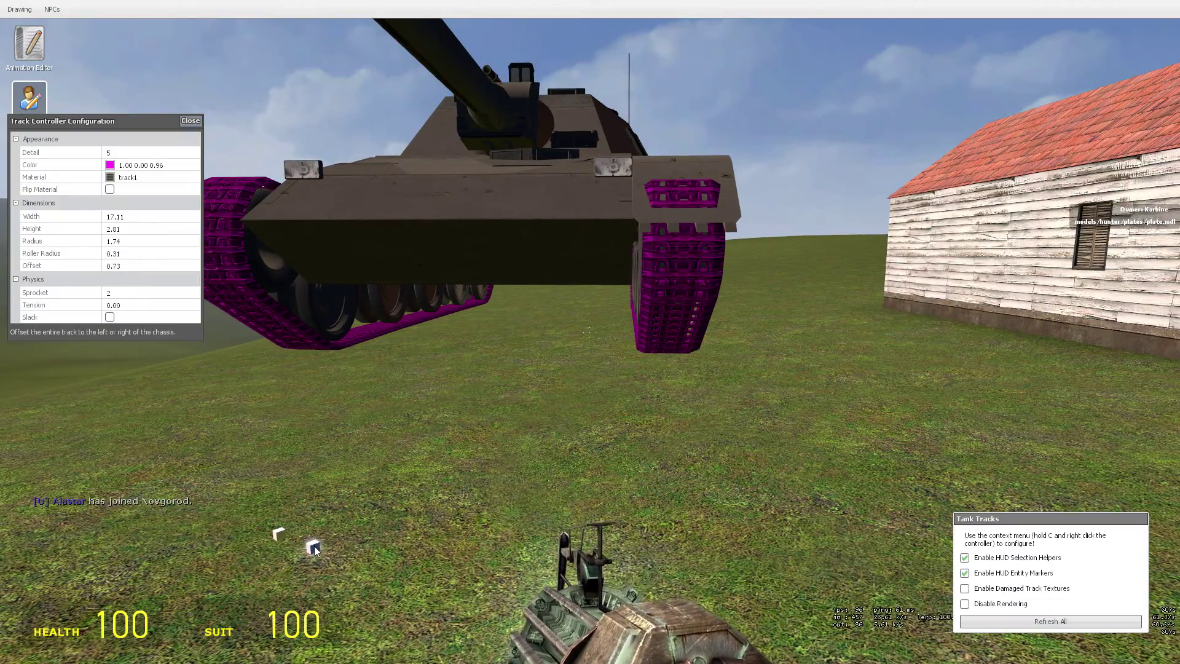
{"action": "left_click", "coordinate": [367, 554]}
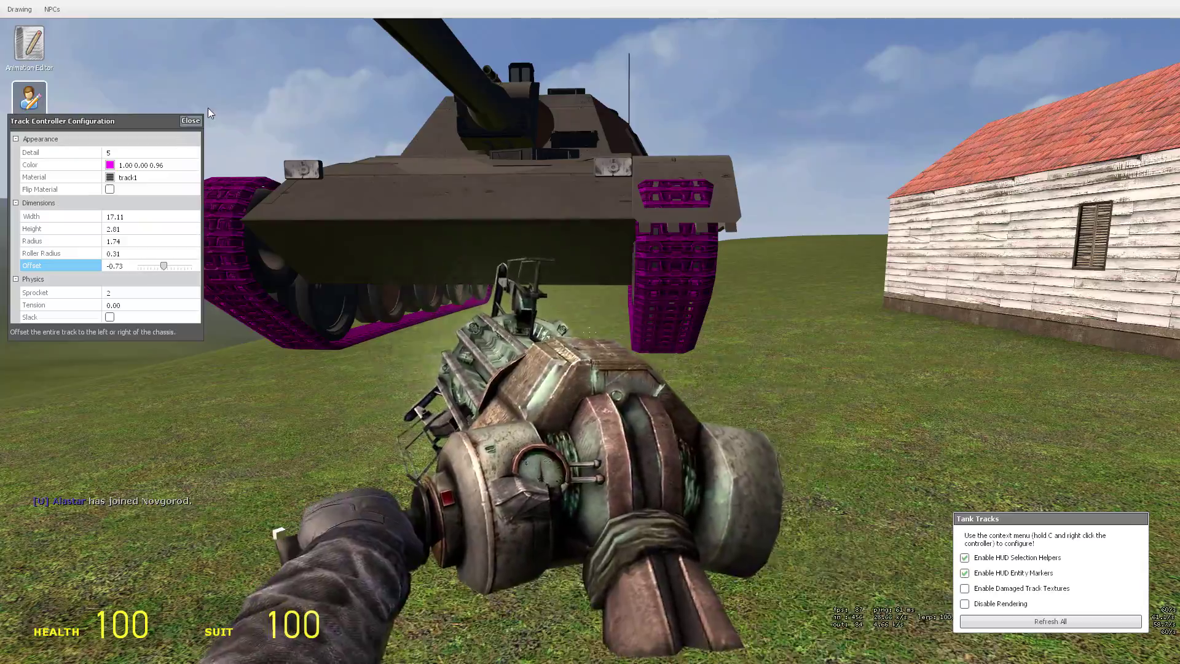
{"action": "left_click", "coordinate": [191, 120]}
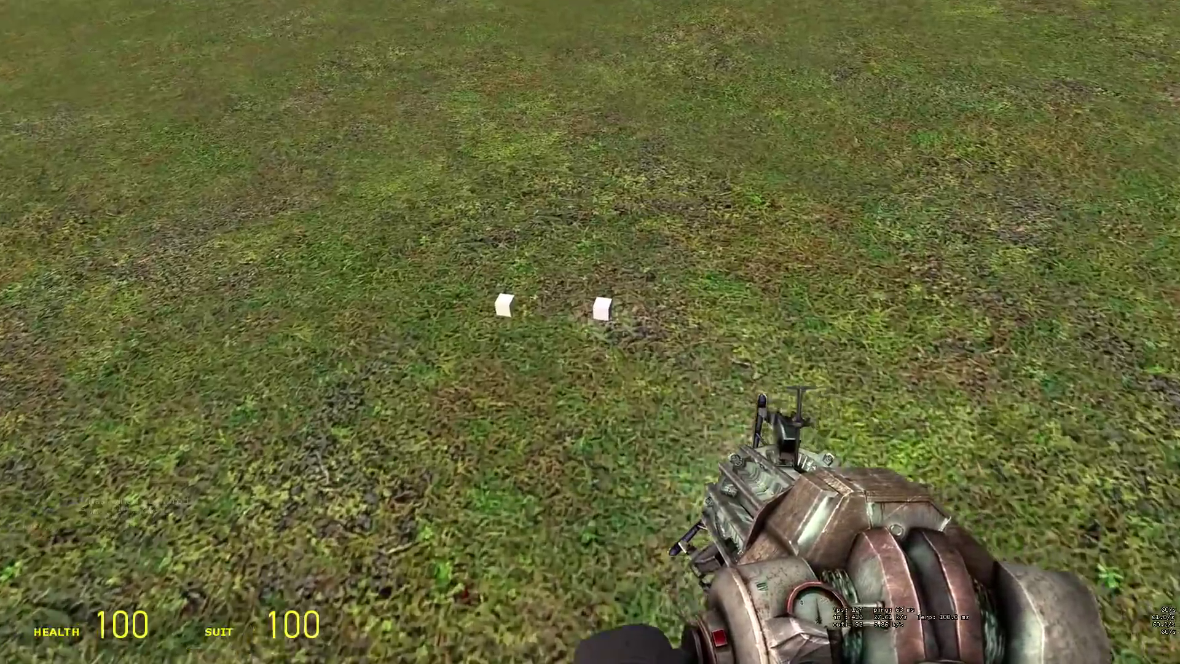
Unfreeze the tank's 55 parts with the physgun and walk up alongside it
{"action": "left_click_drag", "start_coordinate": [590, 332], "coordinate": [590, 332]}
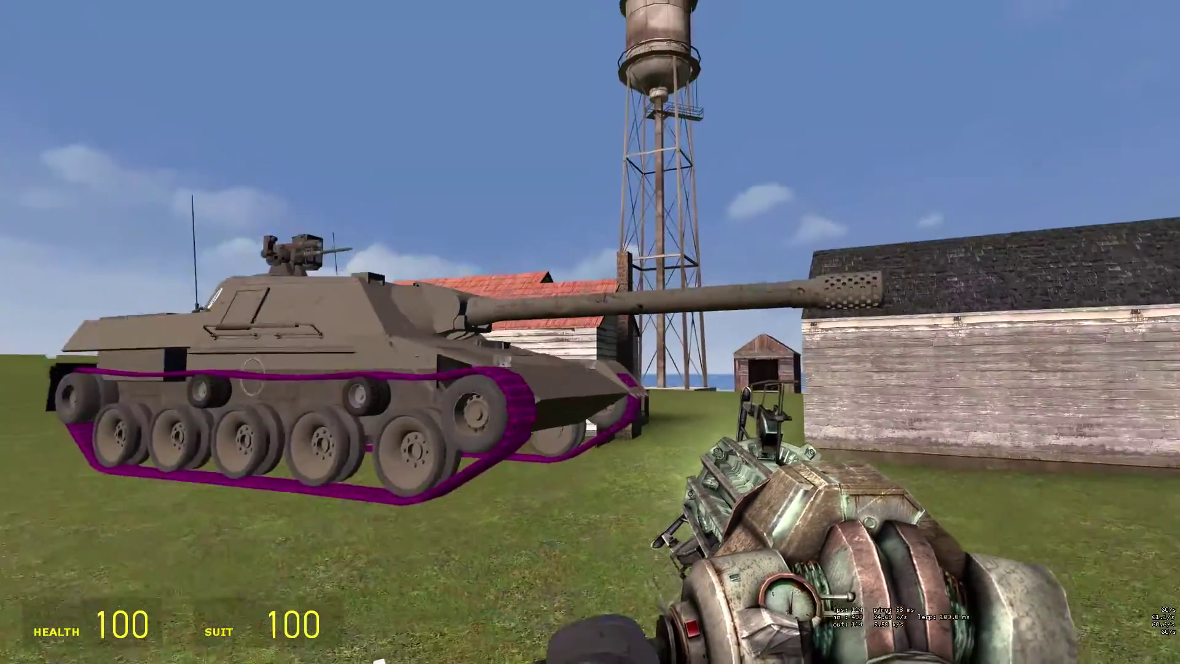
{"action": "key", "text": "r"}
{"action": "key", "text": "s"}
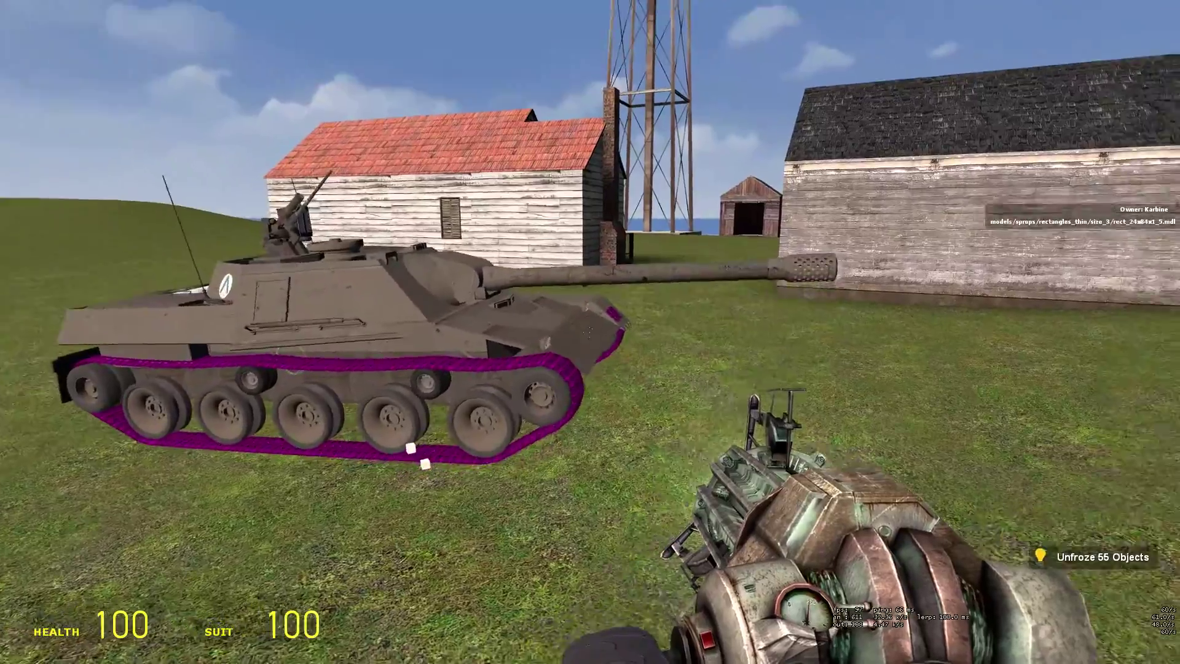
{"action": "key", "text": "w"}
{"action": "key", "text": "w"}
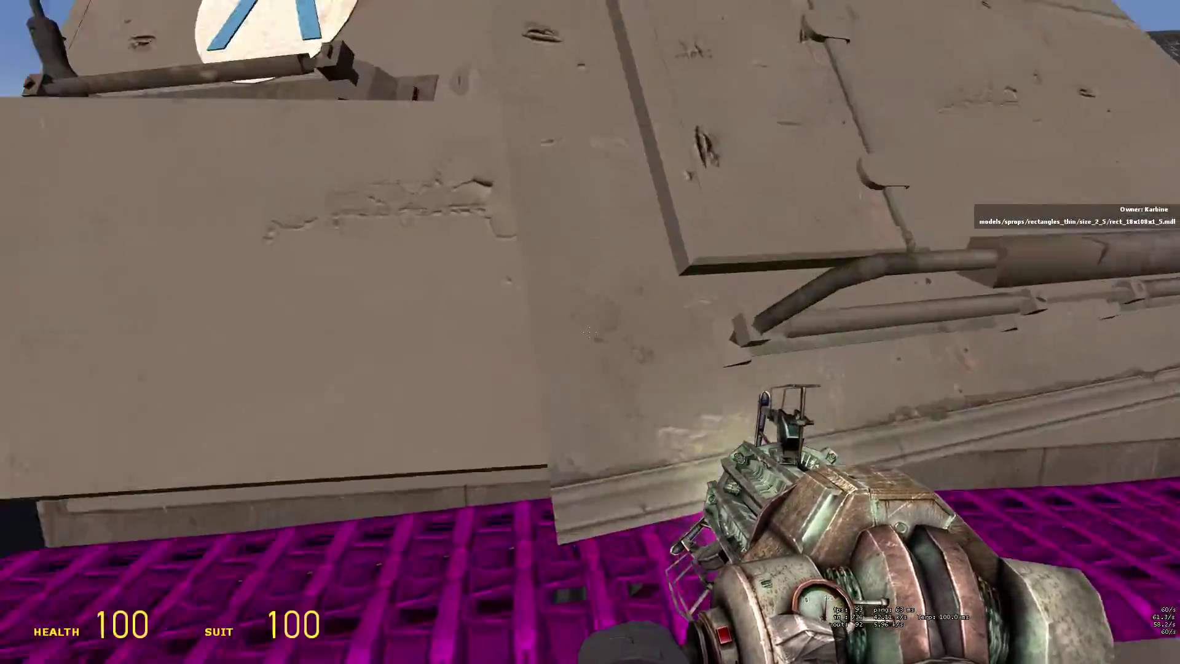
Enter the tank, switch to third-person view, and drive it forward
{"action": "key", "text": "e"}
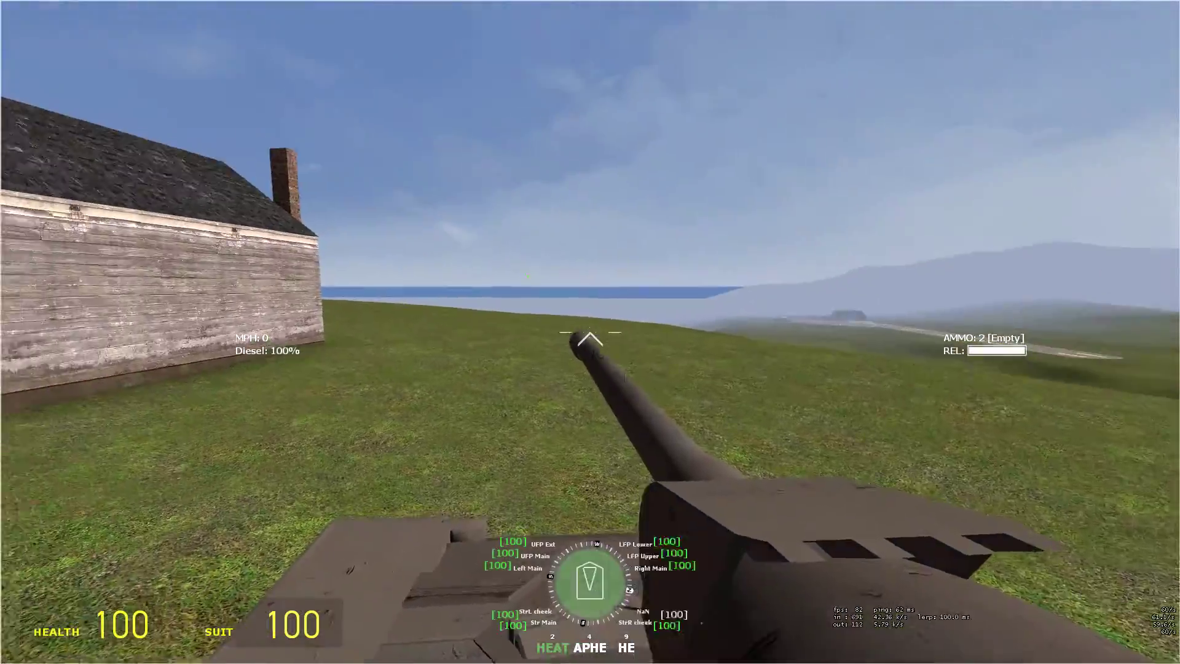
{"action": "key", "text": "ctrl"}
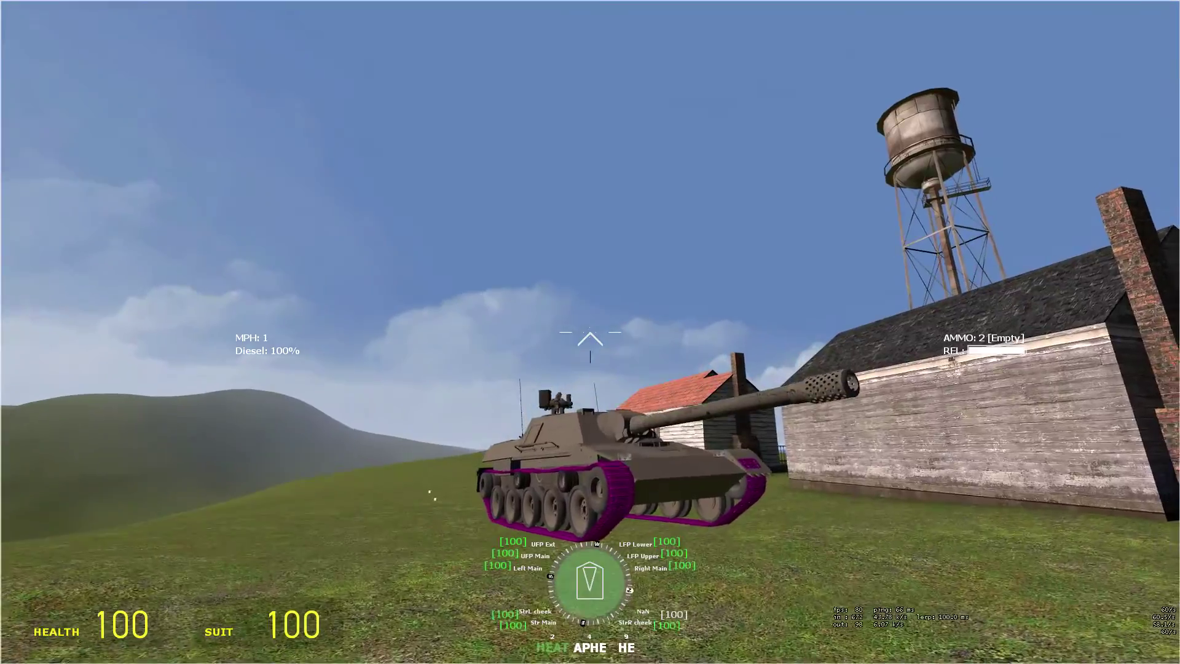
{"action": "key", "text": "w"}
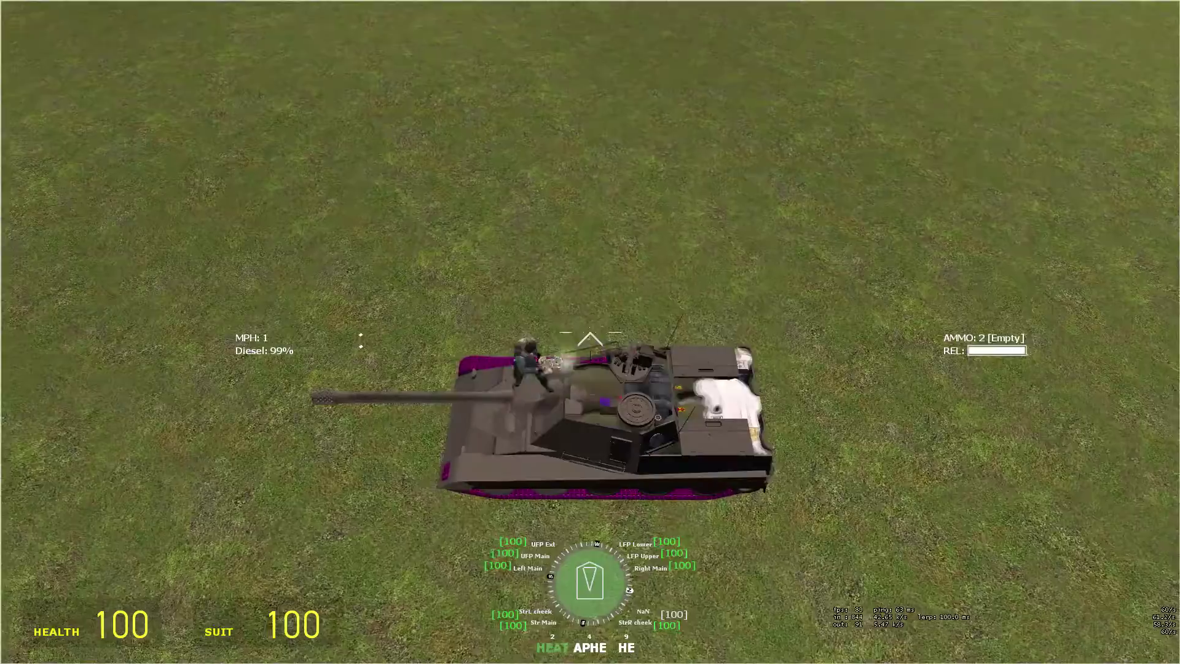
Exit the tank, spawn a bulldozer bucket prop, and freeze it in mid-air
{"action": "key", "text": "e"}
{"action": "key", "text": "q"}
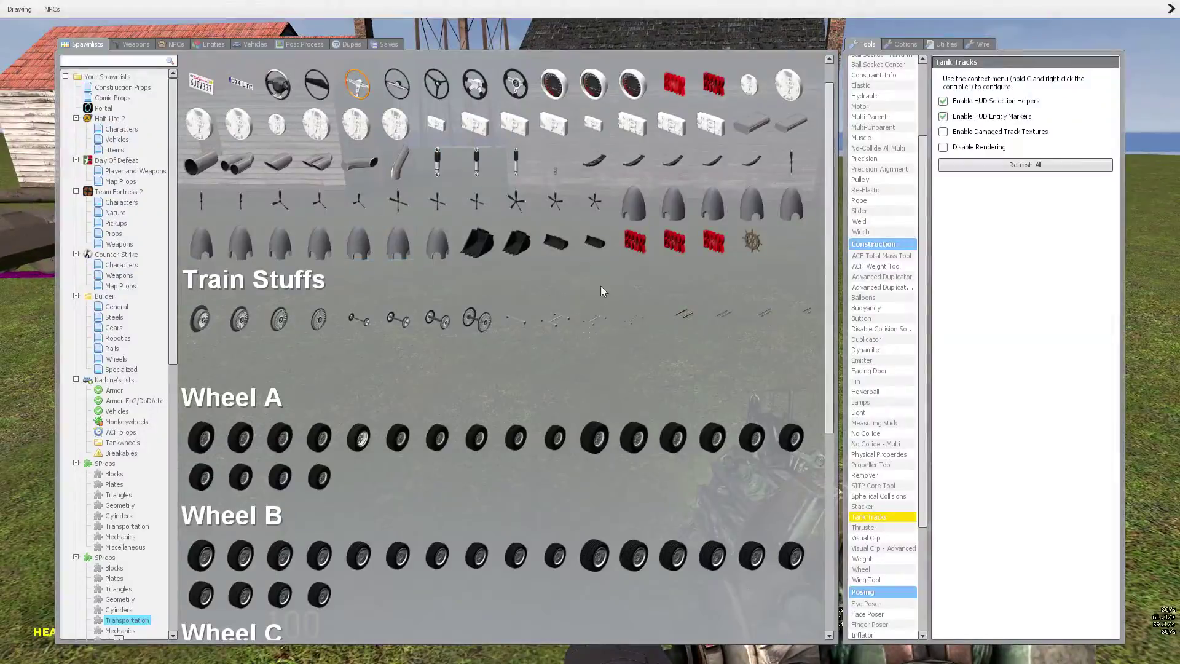
{"action": "left_click", "coordinate": [546, 238]}
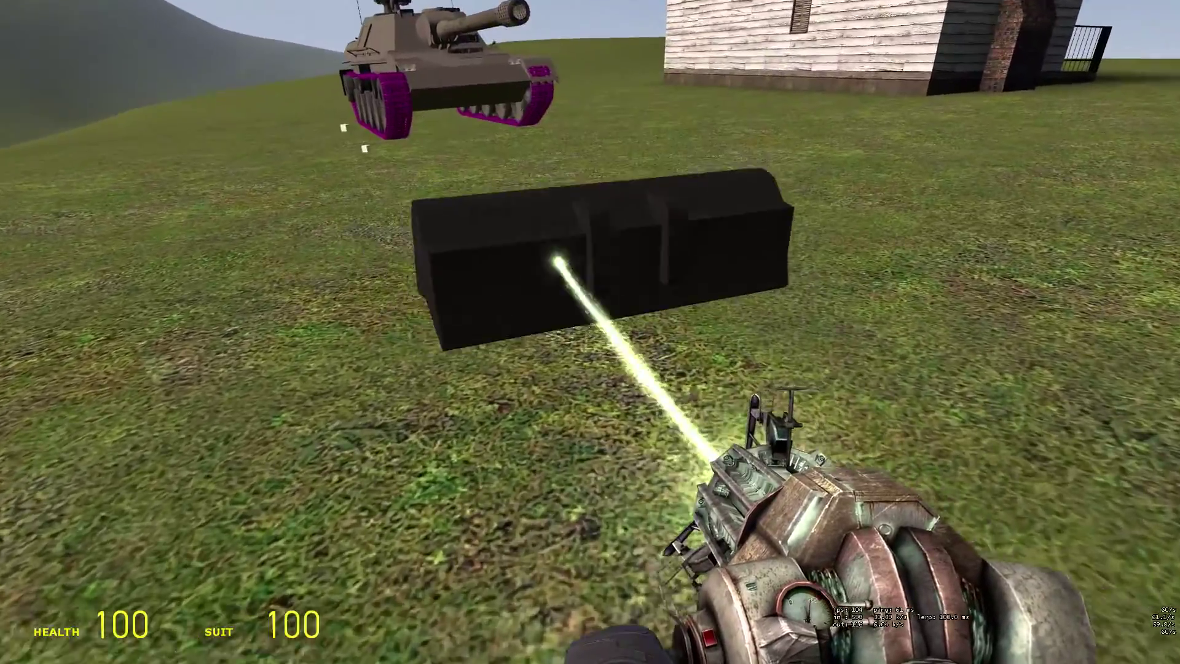
{"action": "right_click", "coordinate": [590, 331]}
Noclip through the hull down into the tank's interior
{"action": "key", "text": "w"}
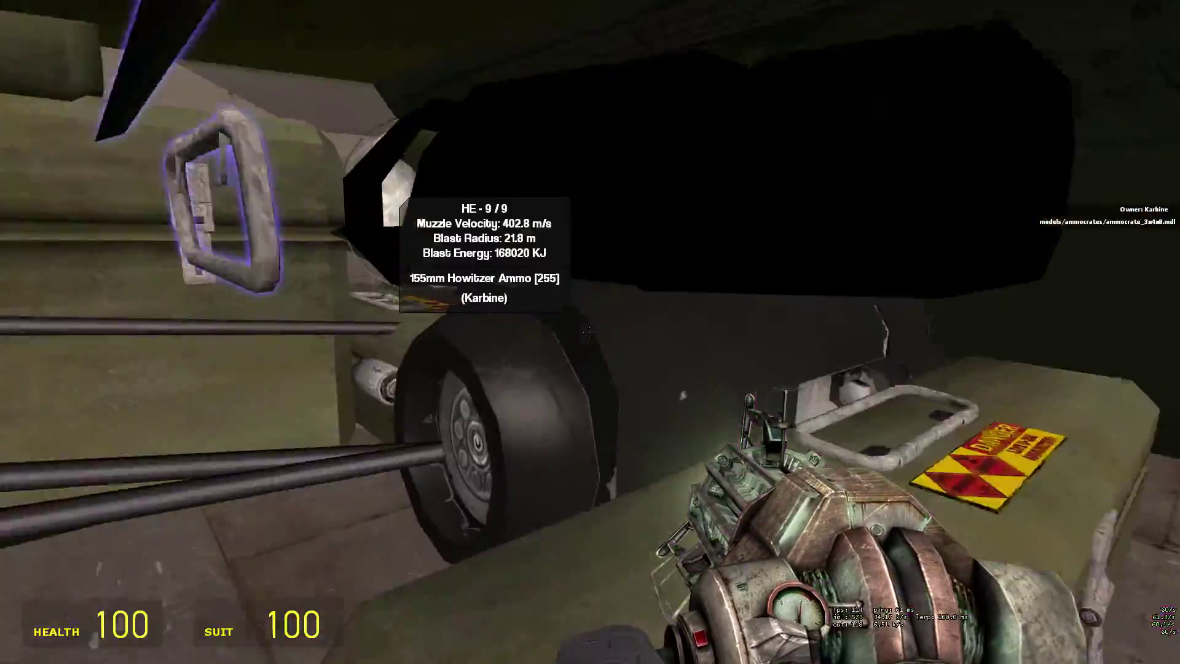
{"action": "left_click_drag", "start_coordinate": [590, 332], "coordinate": [590, 332]}
{"action": "key", "text": "w"}
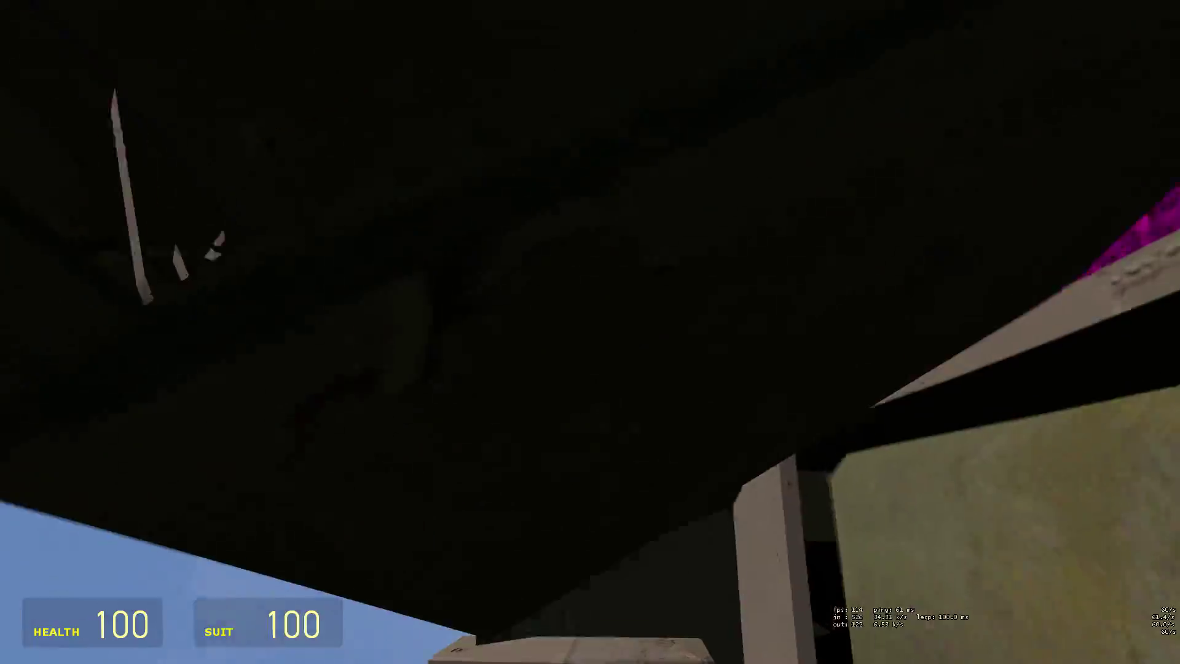
{"action": "key", "text": "w"}
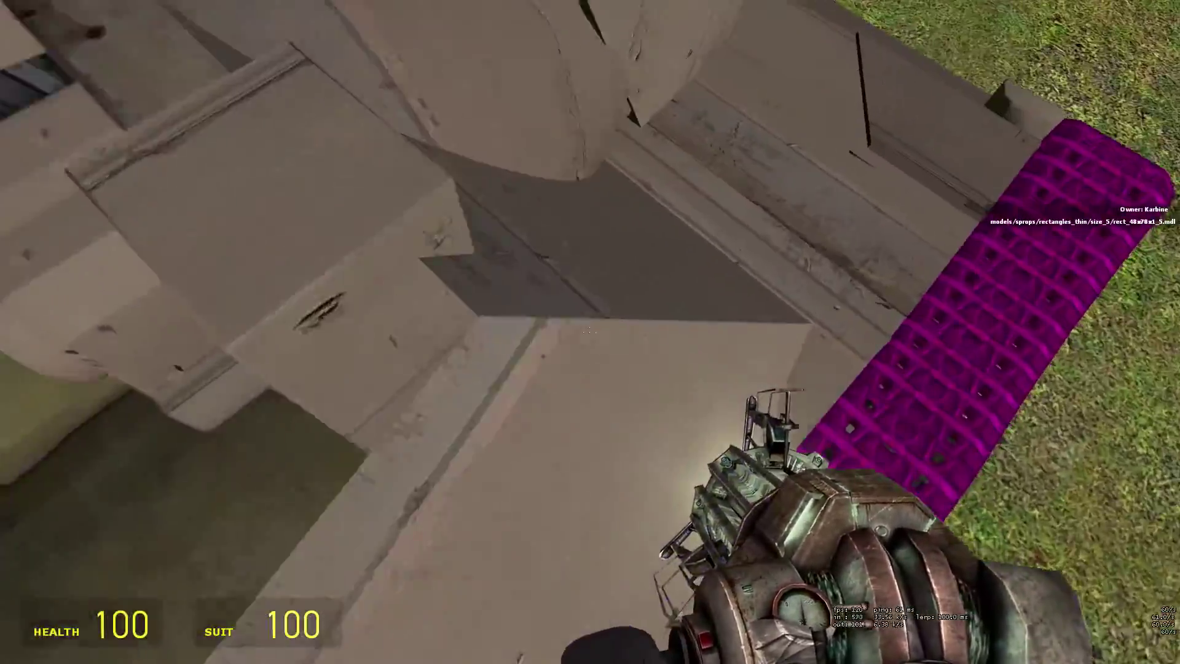
Drive the tank toward the buildings, exit it, and open the spawn menu
{"action": "key", "text": "e"}
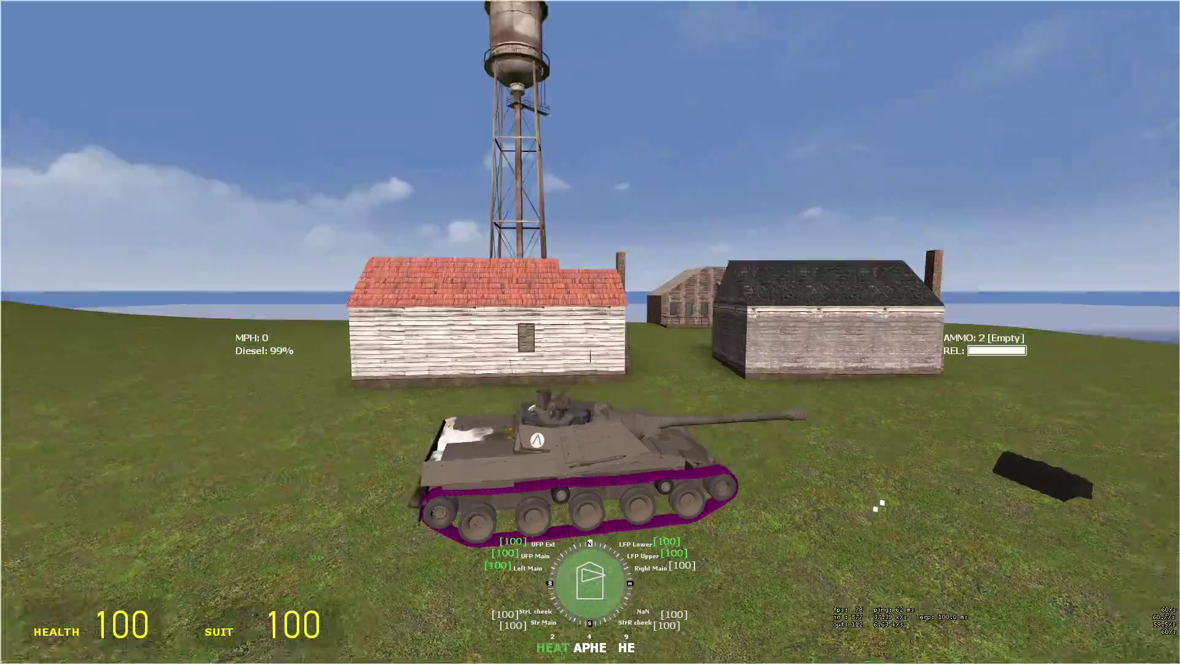
{"action": "key", "text": "w"}
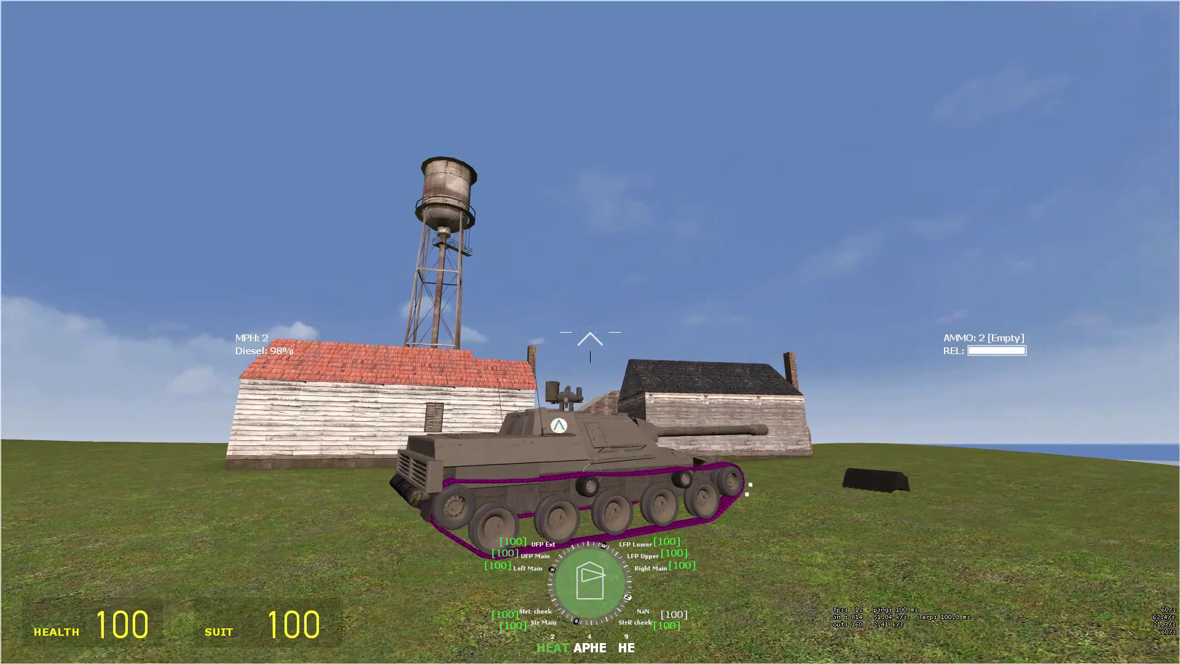
{"action": "key", "text": "w"}
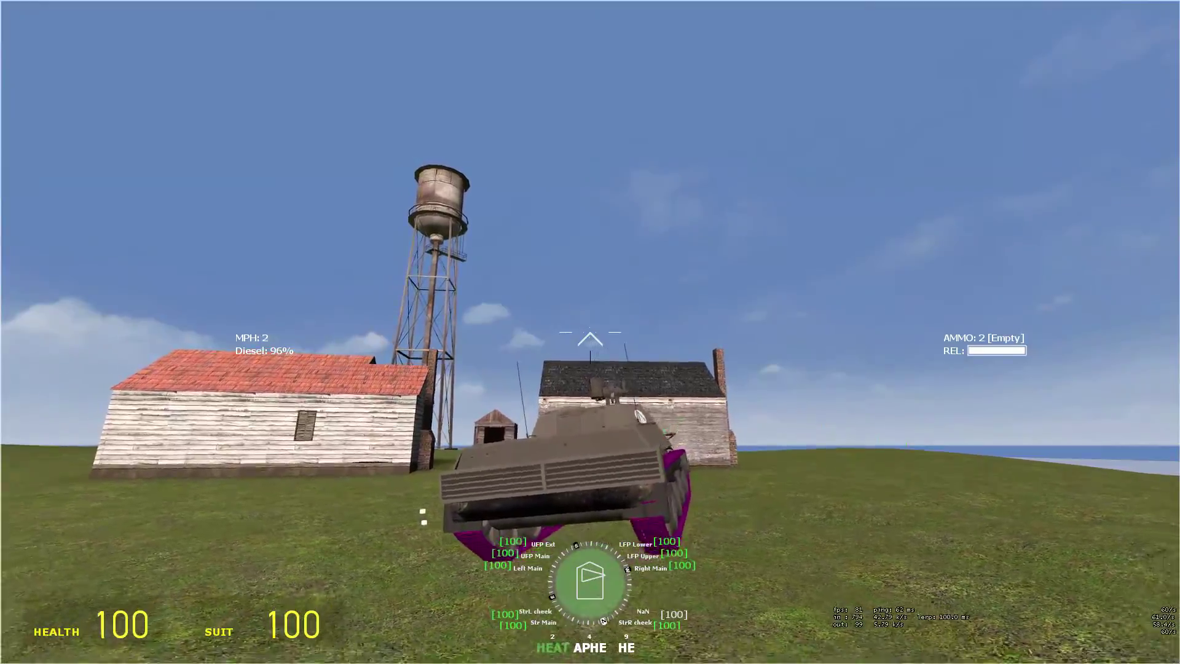
{"action": "key", "text": "e"}
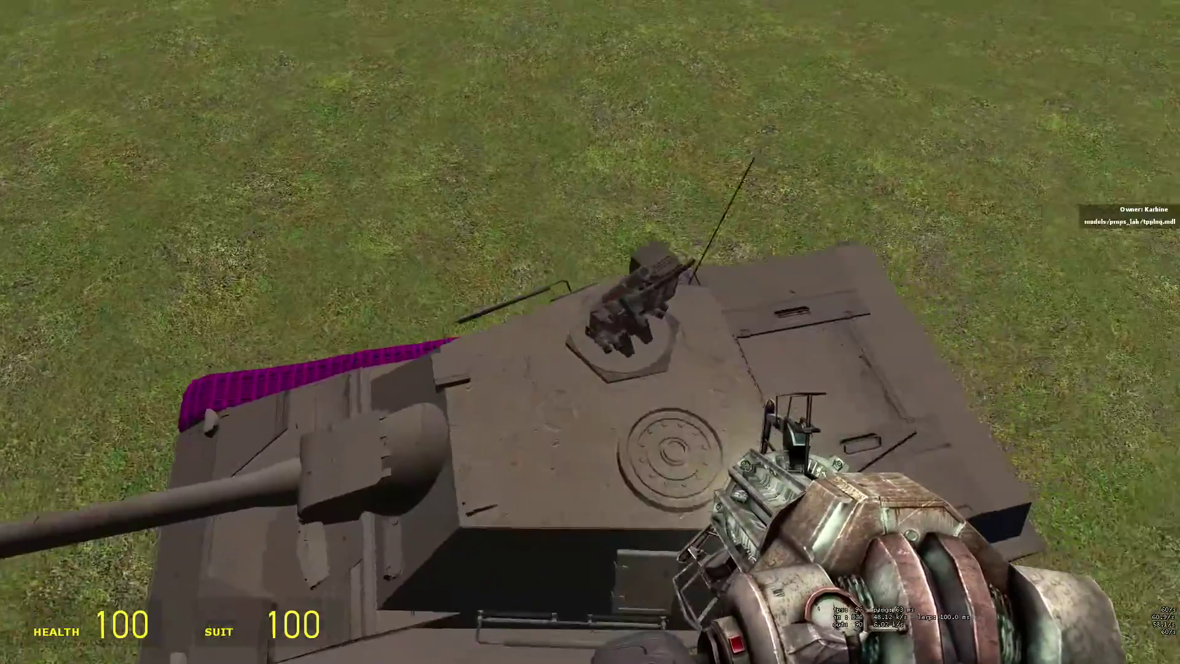
{"action": "key", "text": "q"}
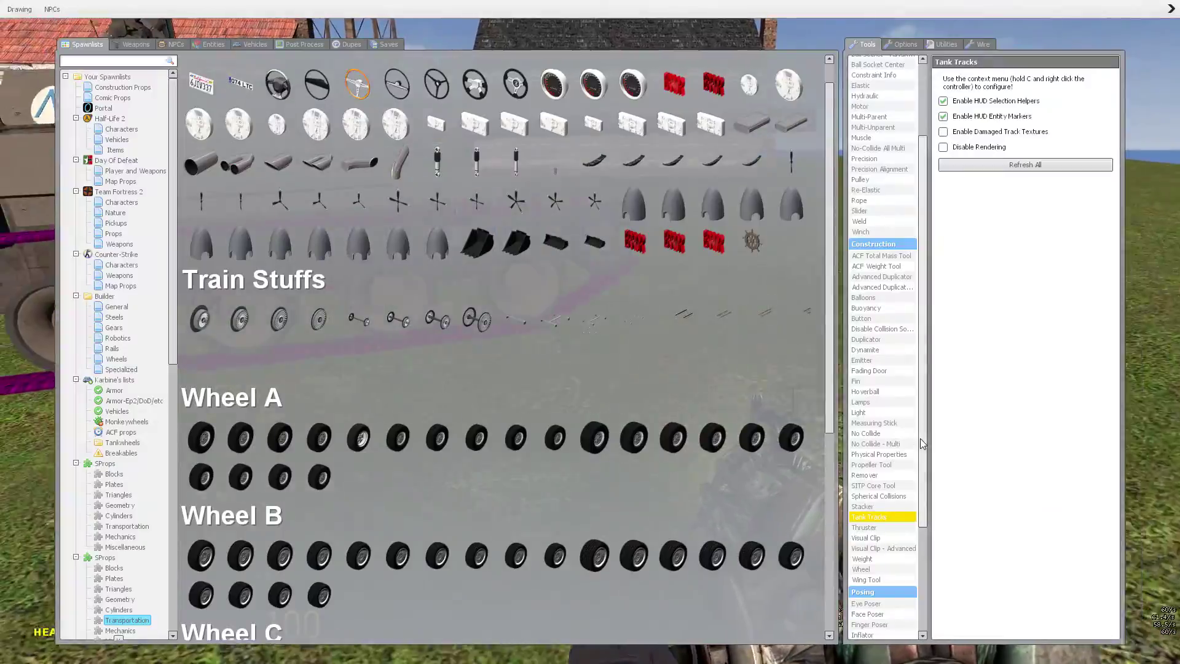
With the Remover, delete the front and other large road wheels, leaving the track on a few
{"action": "left_click", "coordinate": [861, 483]}
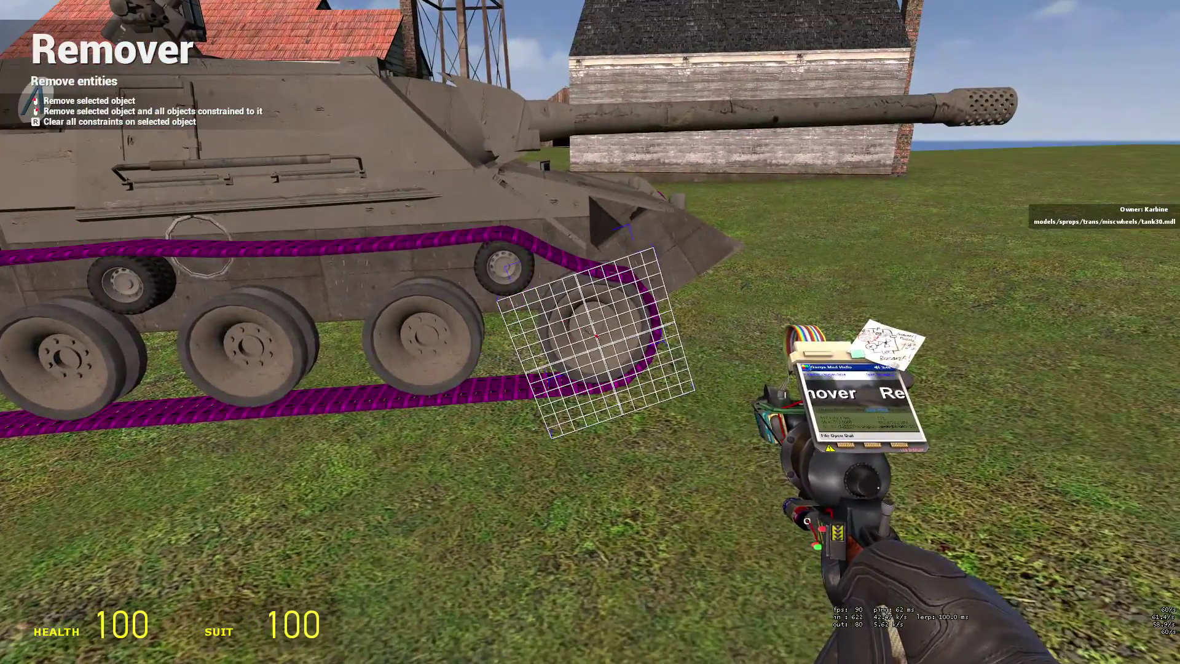
{"action": "left_click", "coordinate": [595, 335]}
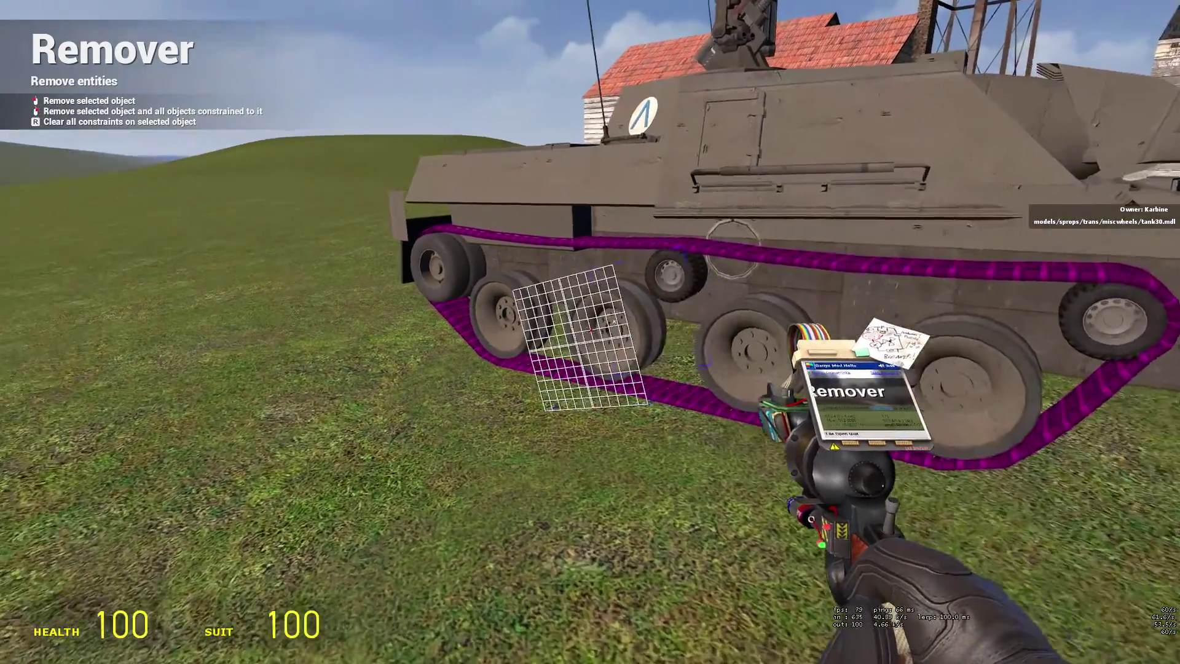
{"action": "left_click", "coordinate": [589, 336]}
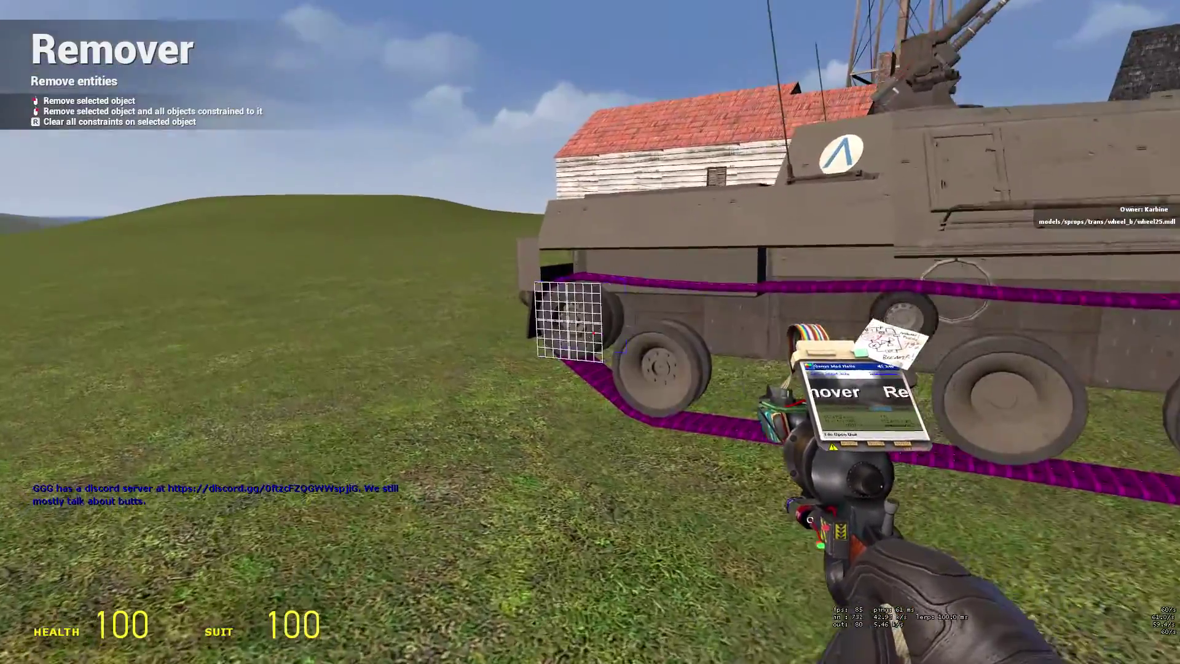
{"action": "left_click", "coordinate": [594, 332]}
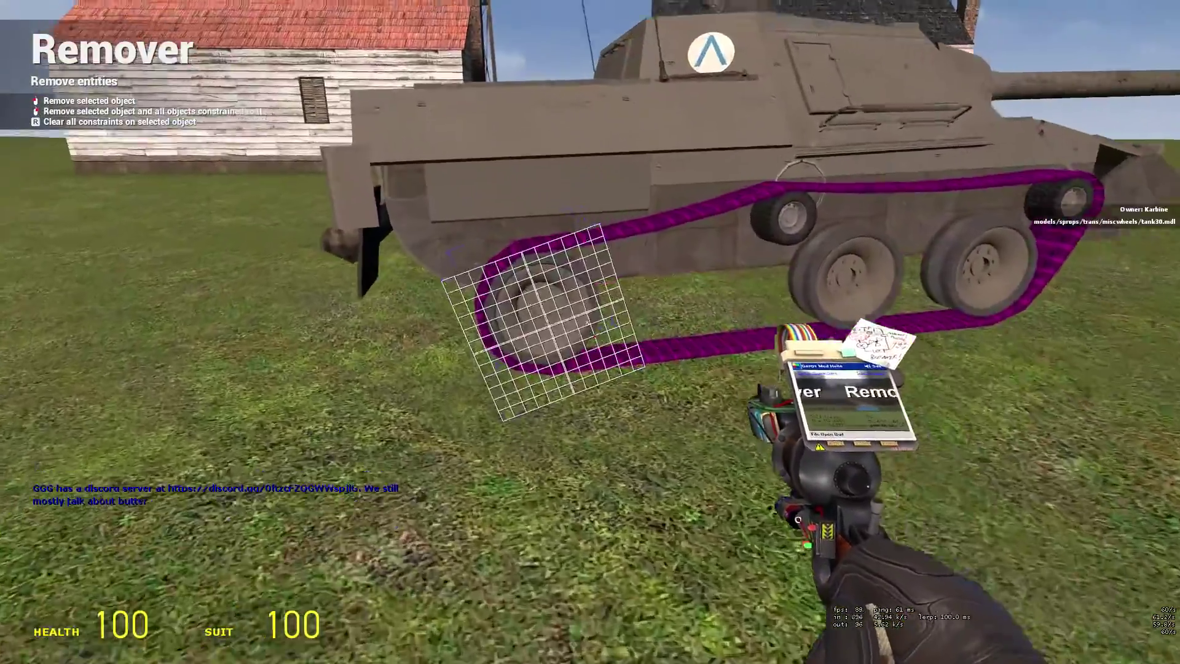
{"action": "left_click", "coordinate": [590, 332]}
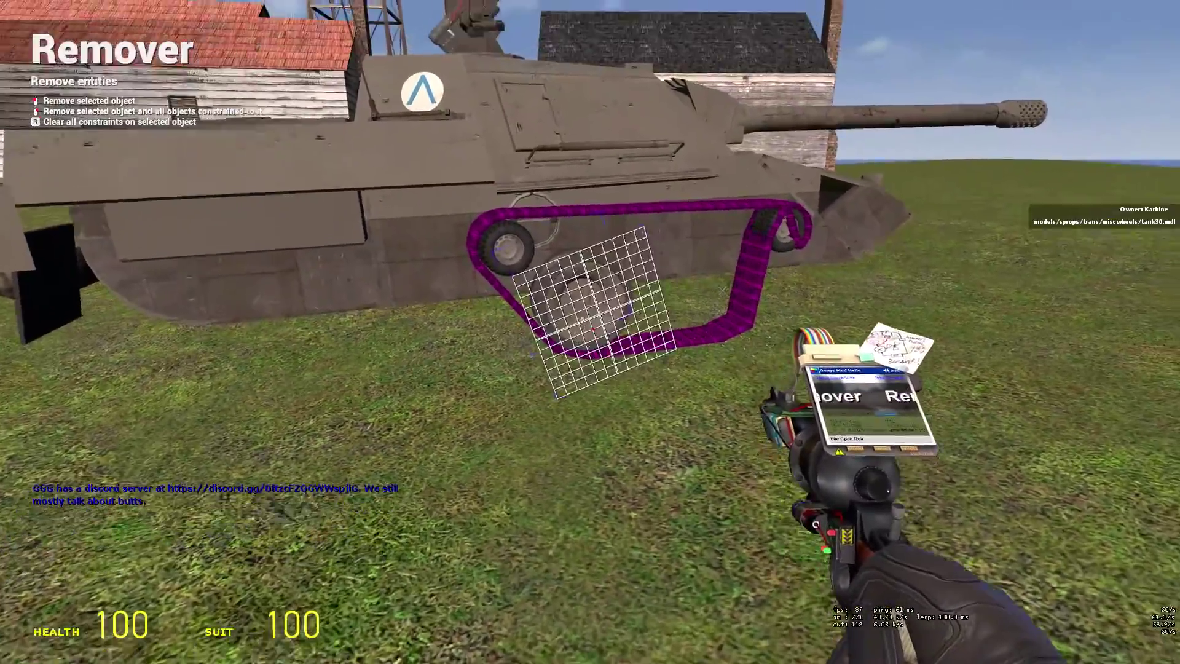